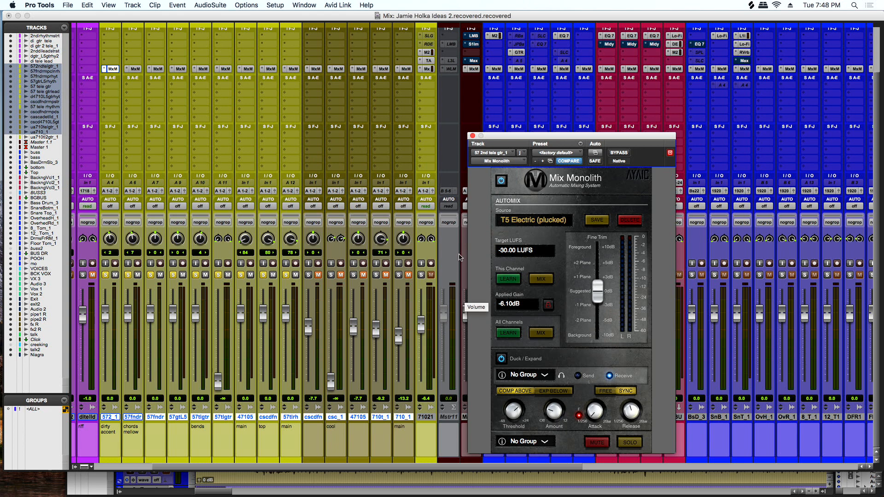
Choose the mono Mix Monolith dynamics plug-in for the insert on the 57 2nd tele gtr_1 track and close its window
click(104, 70)
mouse_move(120, 69)
mouse_move(198, 80)
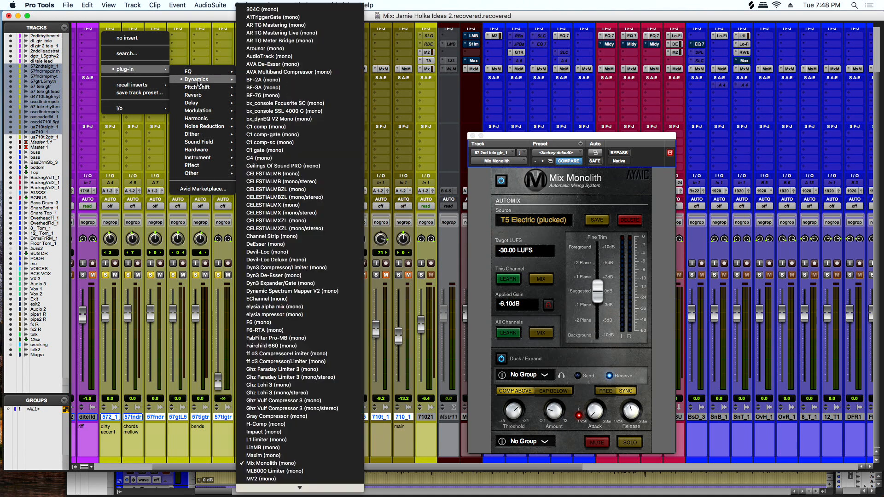
click(271, 463)
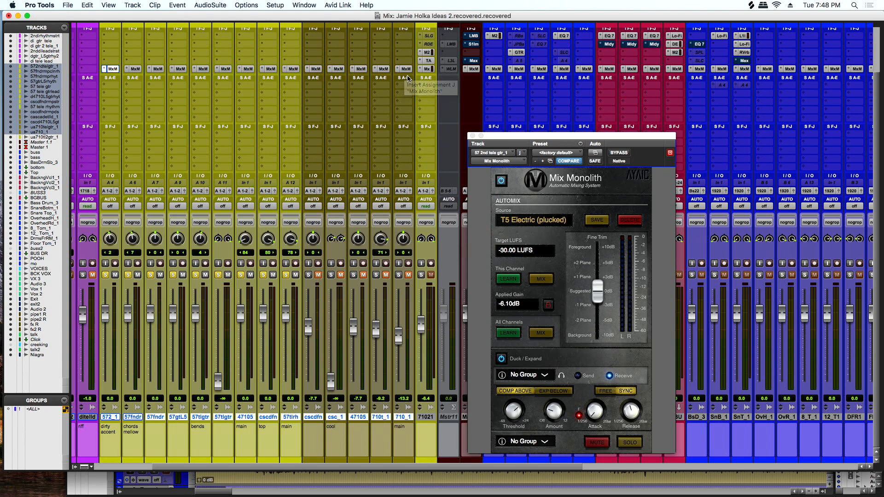
drag(309, 469, 1, 494)
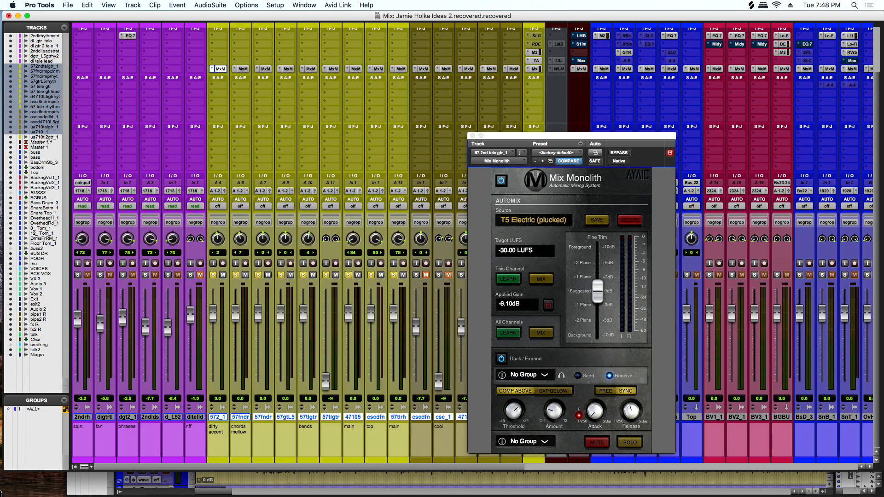
click(472, 136)
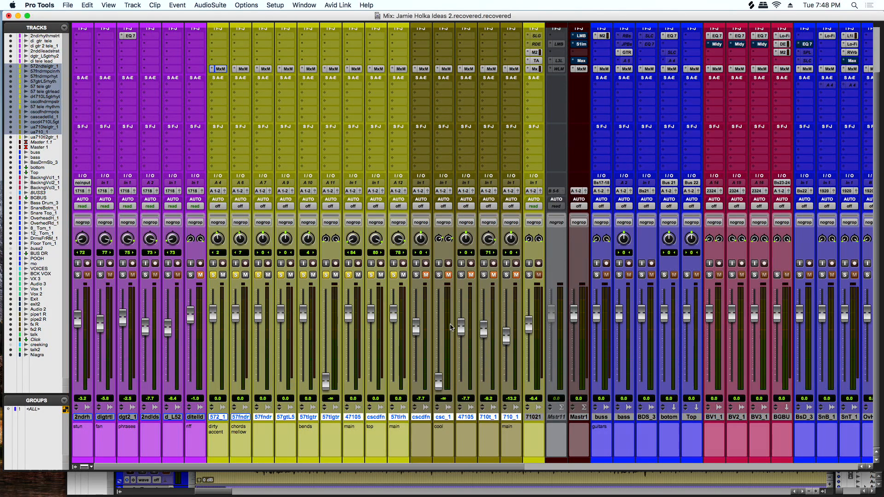
Make the 57 tele gtrlead track with the fully lowered fader inactive
click(331, 417)
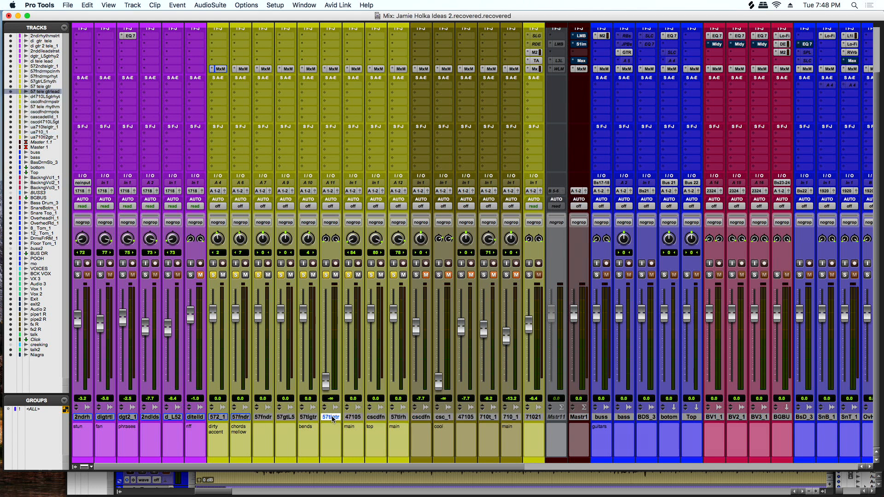
right_click(333, 418)
click(350, 436)
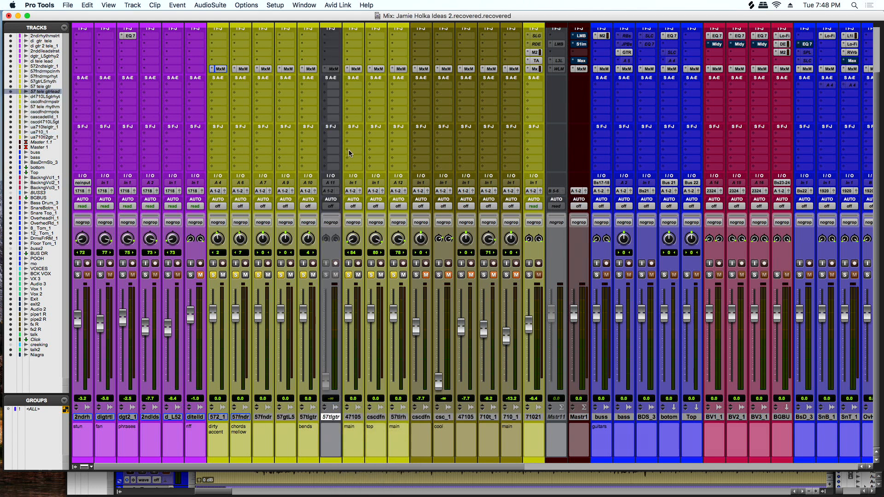
Select the yellow guitar tracks from 572_1 to 57tlgtr, switch the selection to 47105 through 57tlrh, and toggle the mute there
click(218, 418)
drag(310, 413, 313, 418)
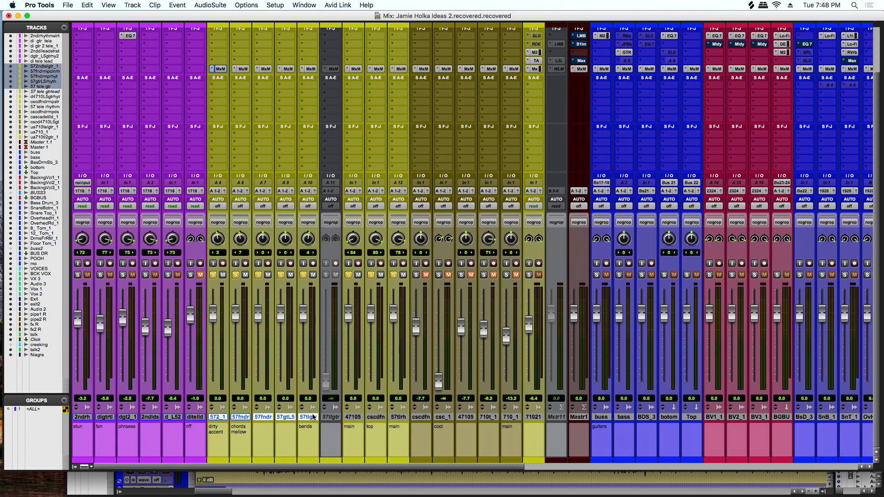
click(358, 417)
drag(377, 420, 399, 419)
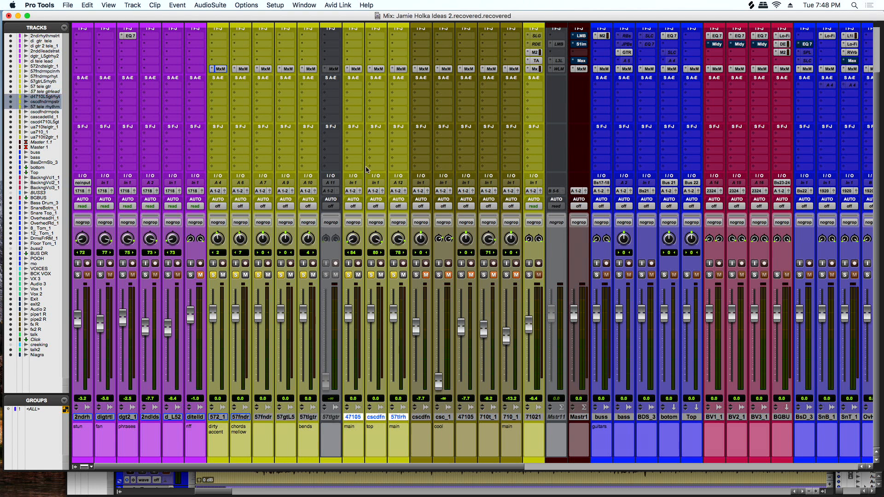
click(403, 274)
Set the Mix Monolith source on the 57 2nd tele gtr_1 track to Elec Gtr (Licks) and activate Learn for this channel
click(220, 69)
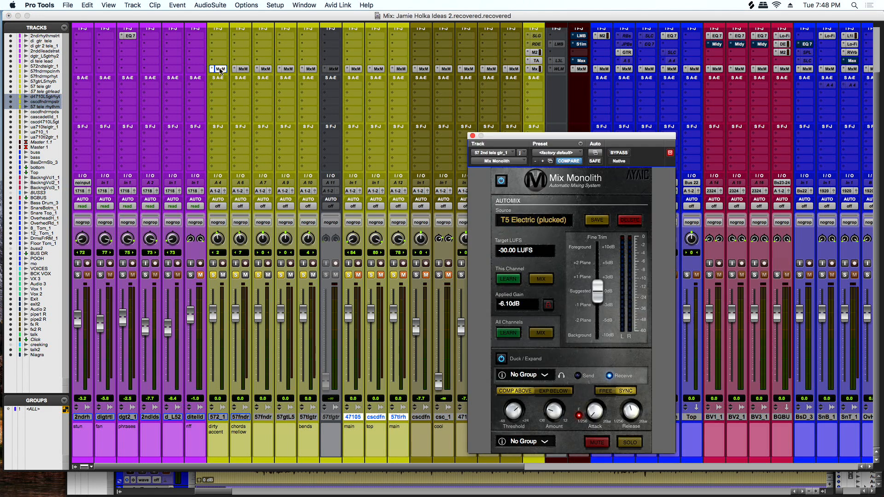
click(540, 222)
mouse_move(572, 235)
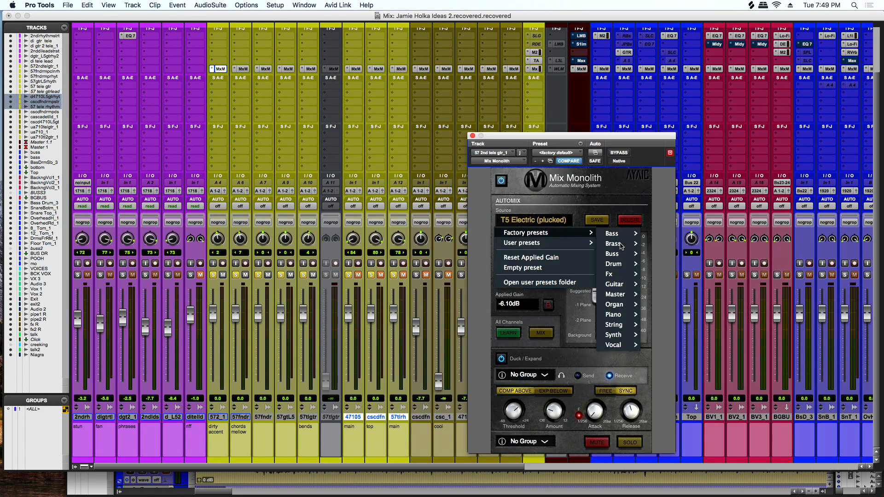
mouse_move(611, 287)
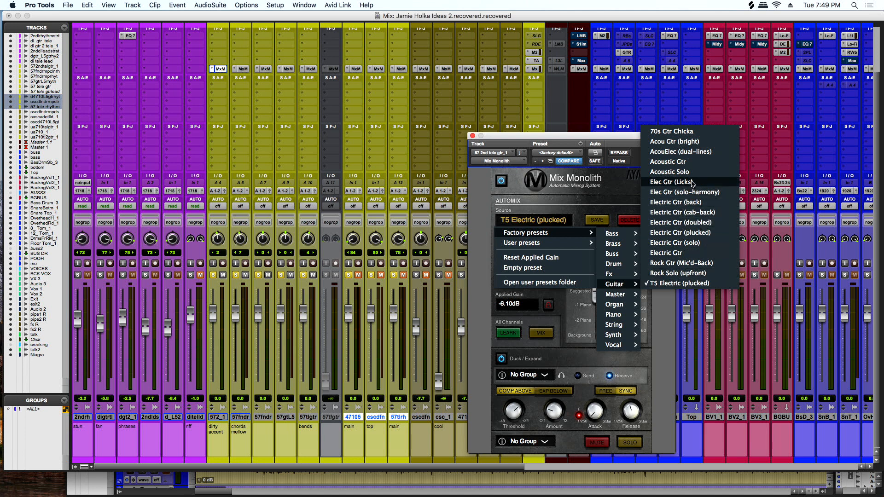
click(674, 184)
click(510, 280)
Set the Mix Monolith source on the clean Fender amp rhythm track to the guitar preset Elec Gtr (solo-harmony)
click(244, 69)
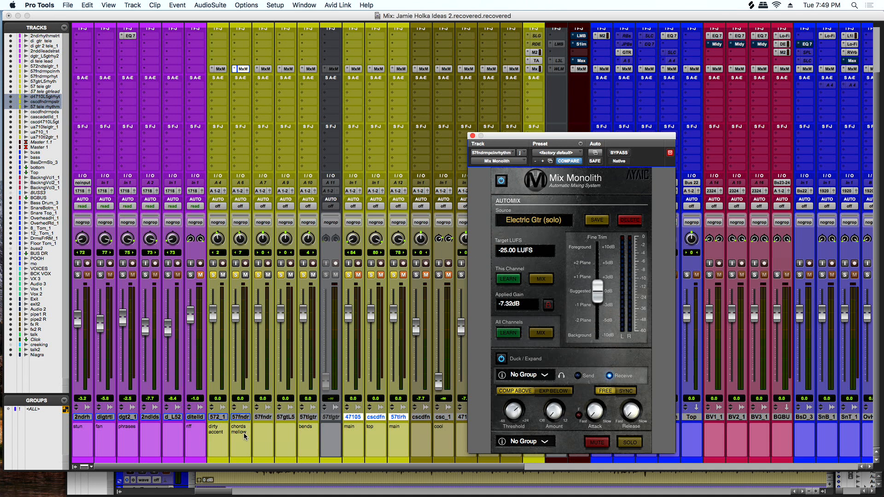
click(539, 224)
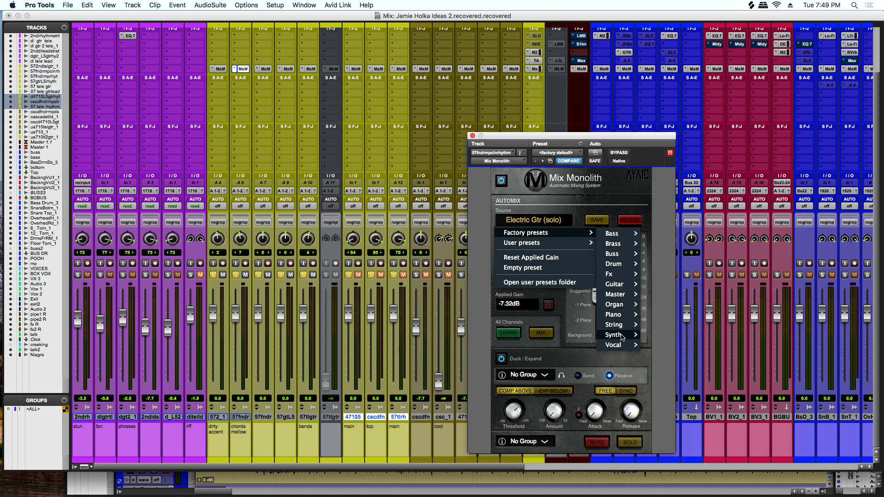
mouse_move(624, 336)
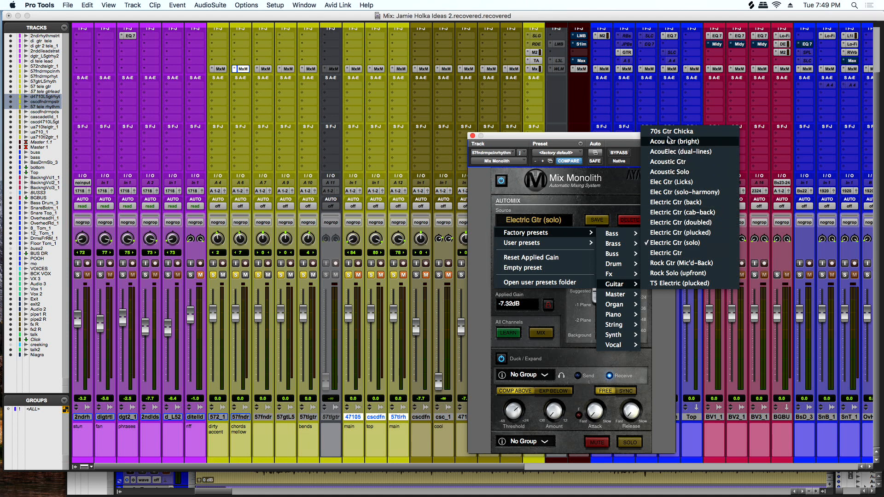
click(663, 193)
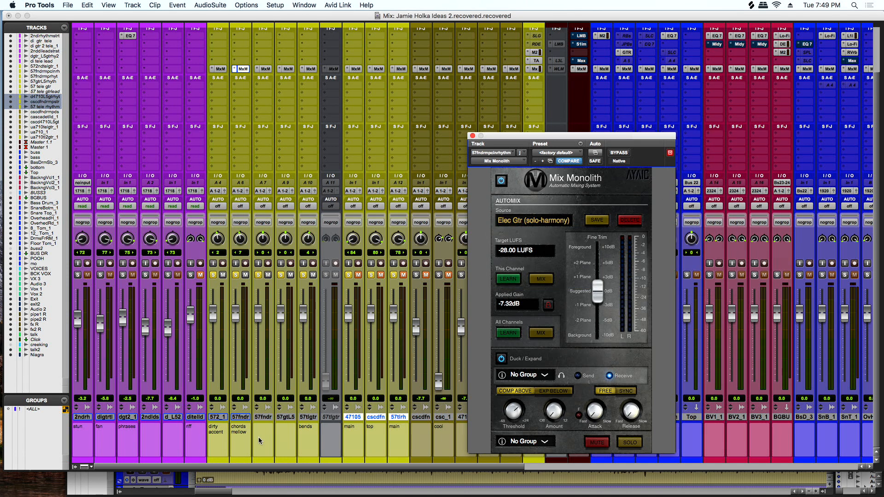
Set the Mix Monolith source on the distorted Fender amp rhythm track to Rock Gtr (Mic'd-Back)
click(264, 417)
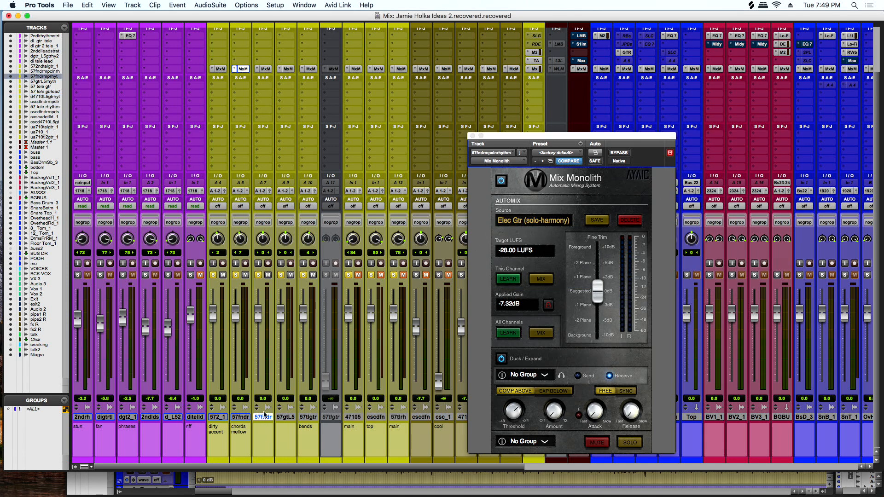
click(270, 69)
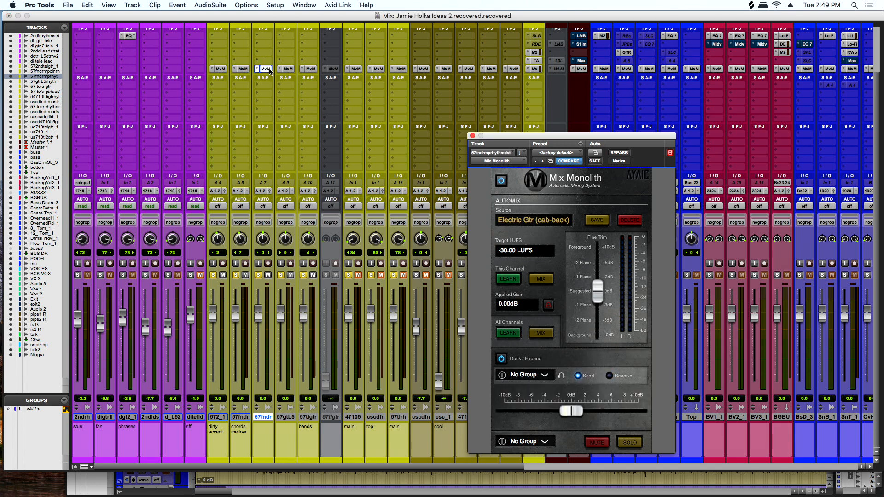
click(557, 227)
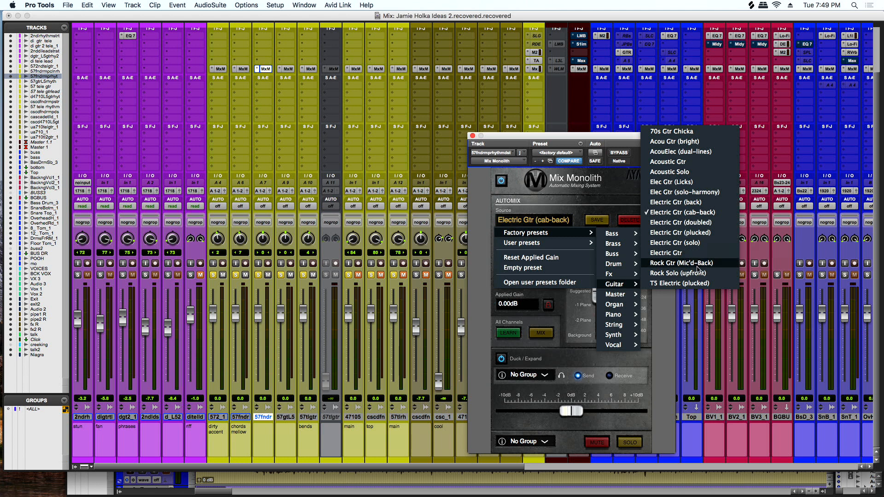
click(684, 264)
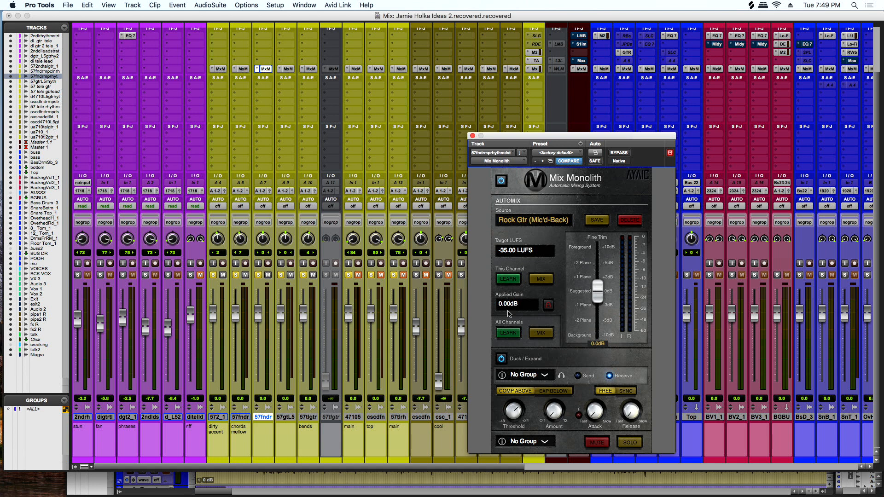
click(289, 69)
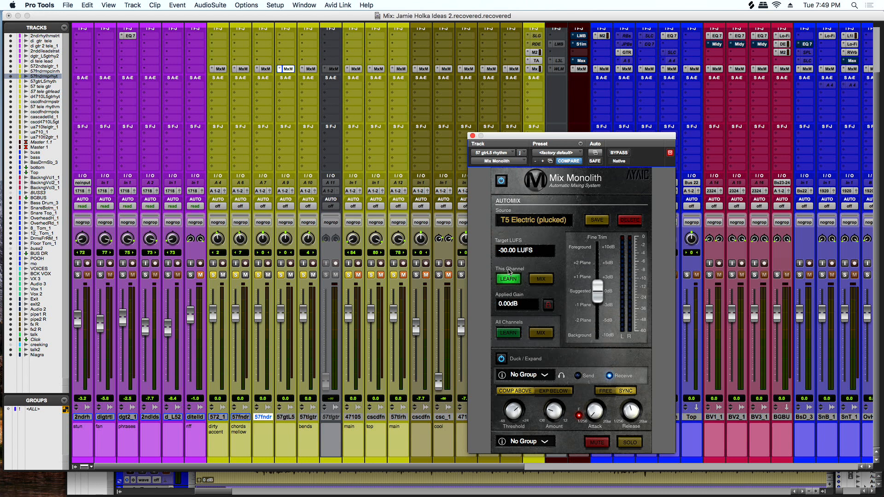
click(311, 70)
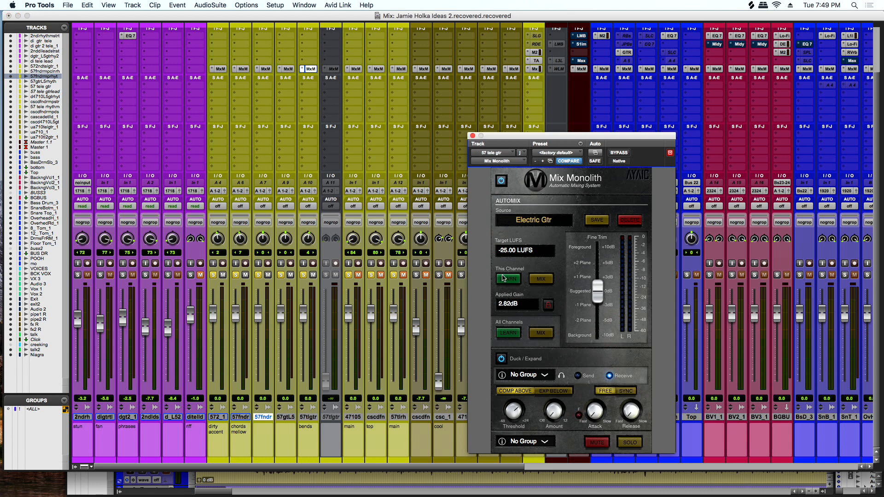
click(265, 69)
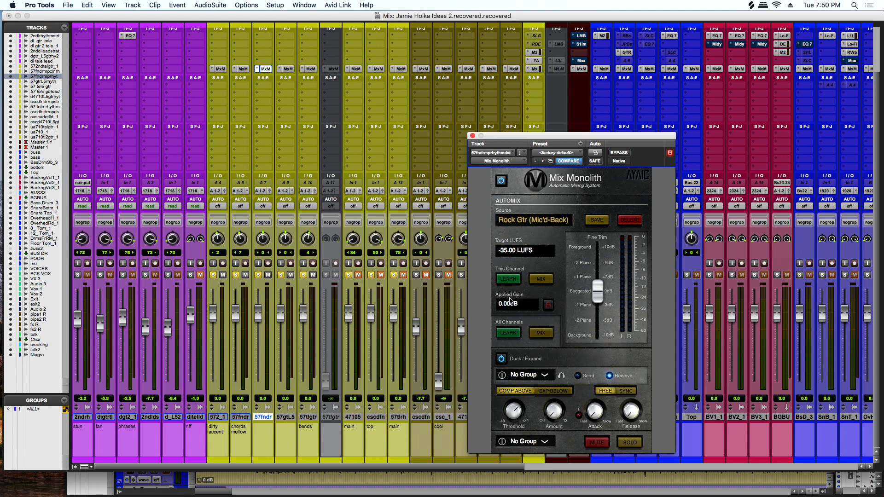
click(508, 280)
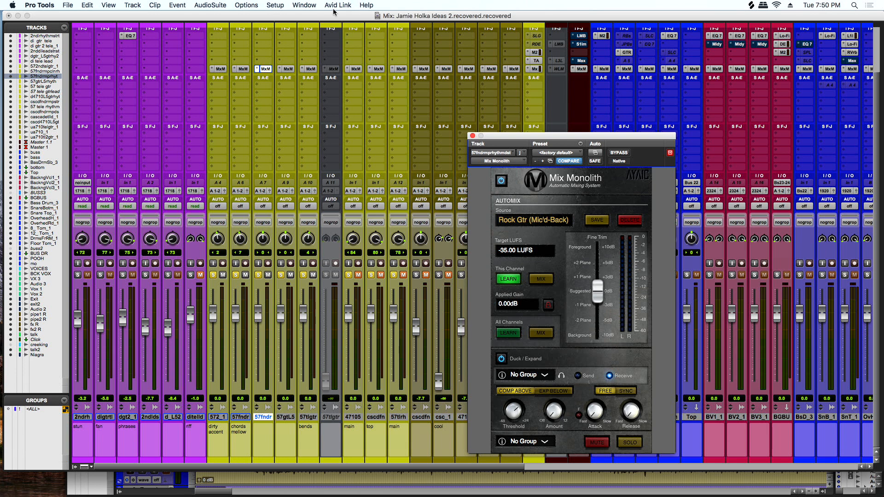
click(244, 69)
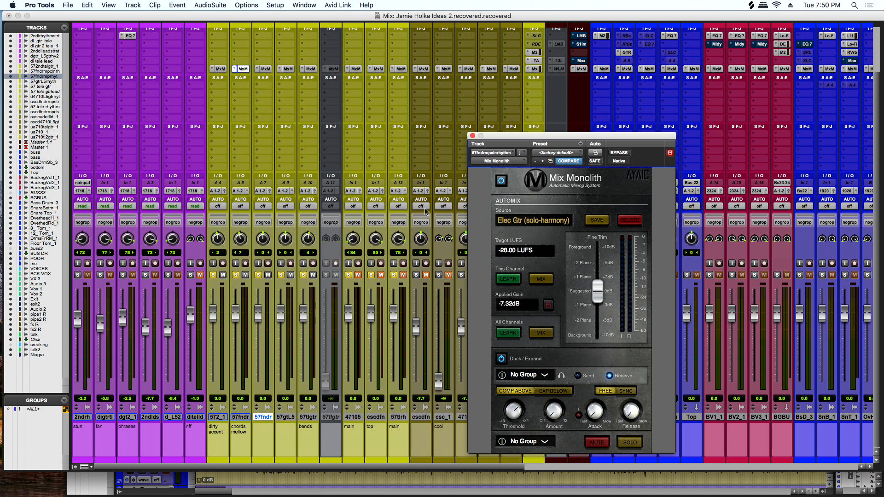
click(514, 280)
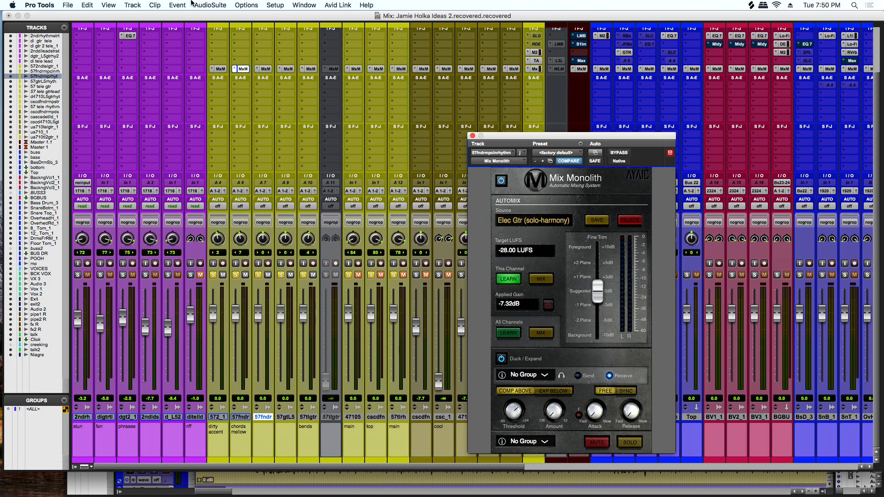
Check Learn on the 57 2nd tele gtr_1 track, close Mix Monolith, and show the whole song from the first track in the Edit window
click(221, 69)
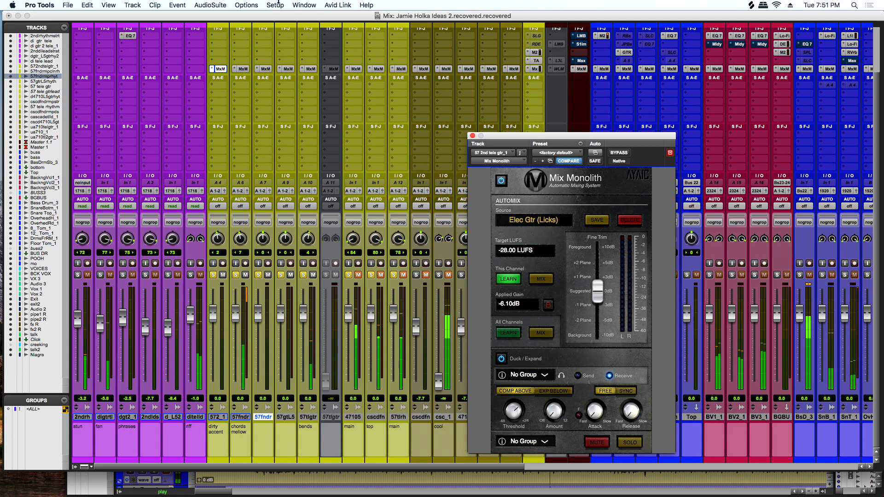
mouse_move(283, 12)
mouse_down()
mouse_move(282, 64)
mouse_move(283, 11)
mouse_move(268, 11)
mouse_up()
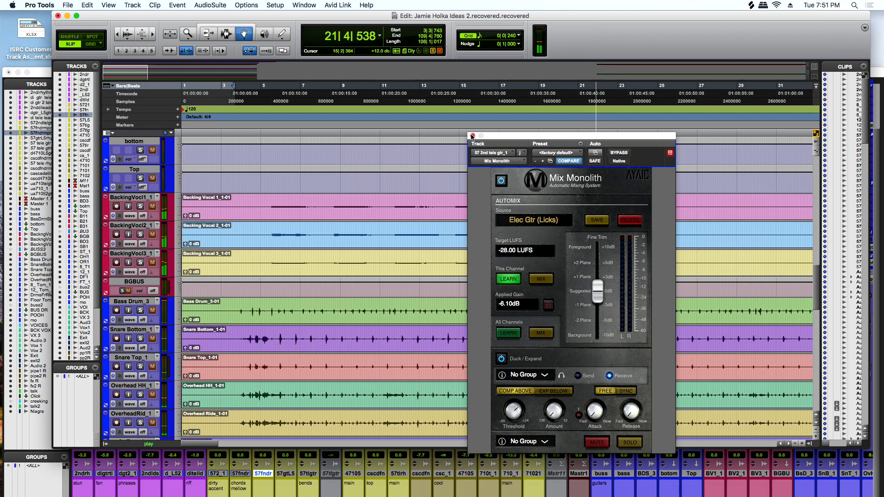
click(473, 136)
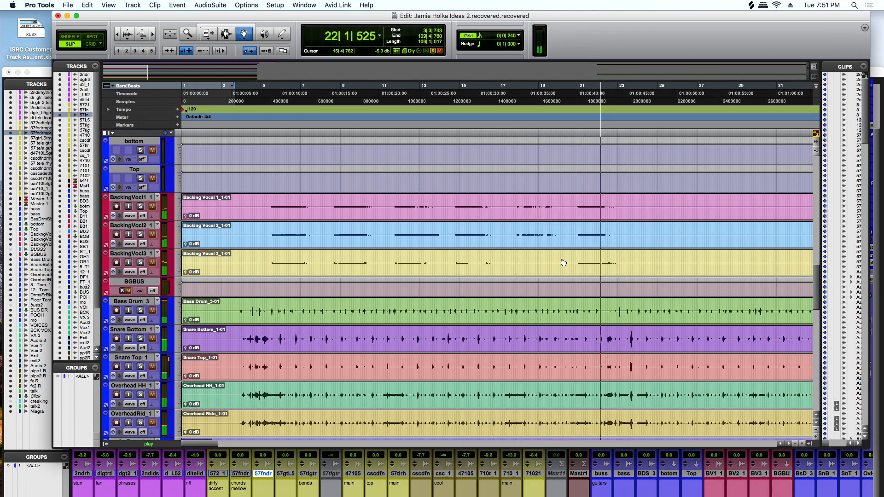
click(800, 443)
click(800, 443)
scroll(635, 338, up, 5)
scroll(635, 338, up, 10)
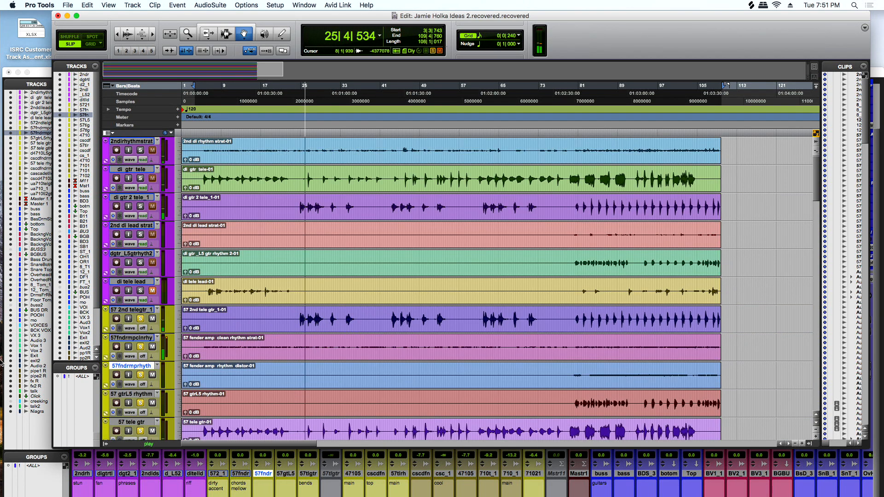
Move the Mix window so the Edit window's transport counter stays visible above it, and return to the Edit window
key(super+equal)
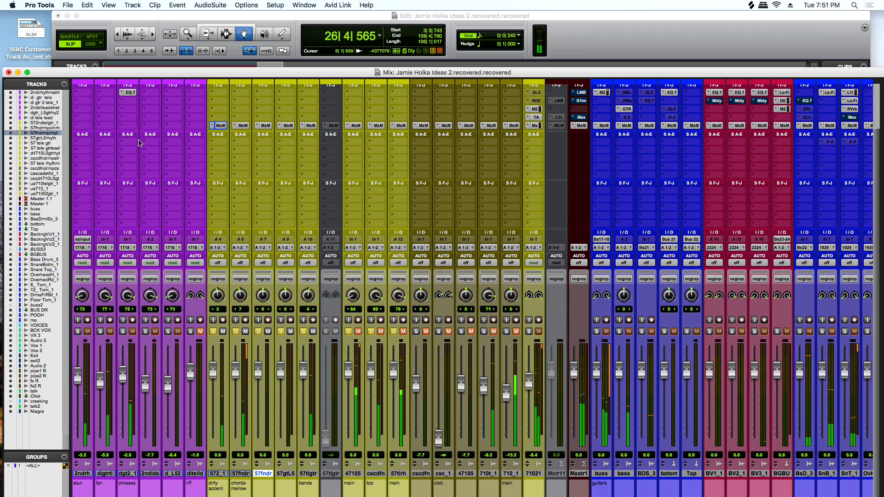
drag(349, 76, 431, 89)
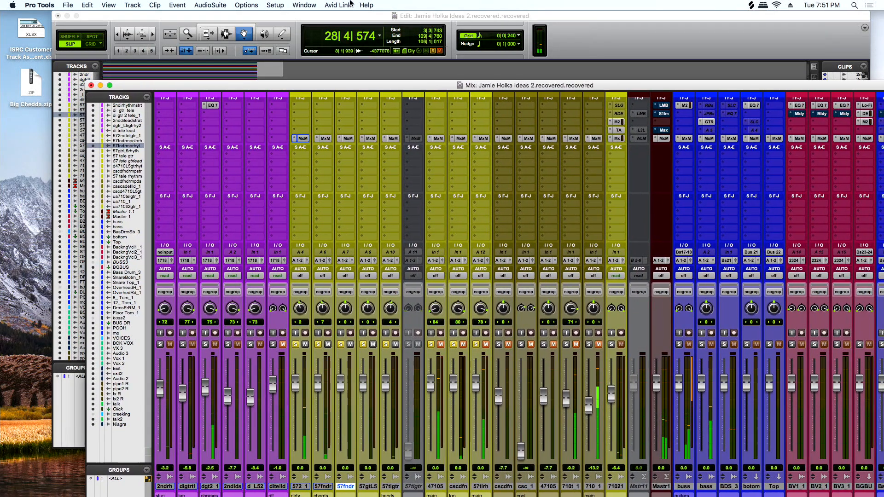
click(363, 23)
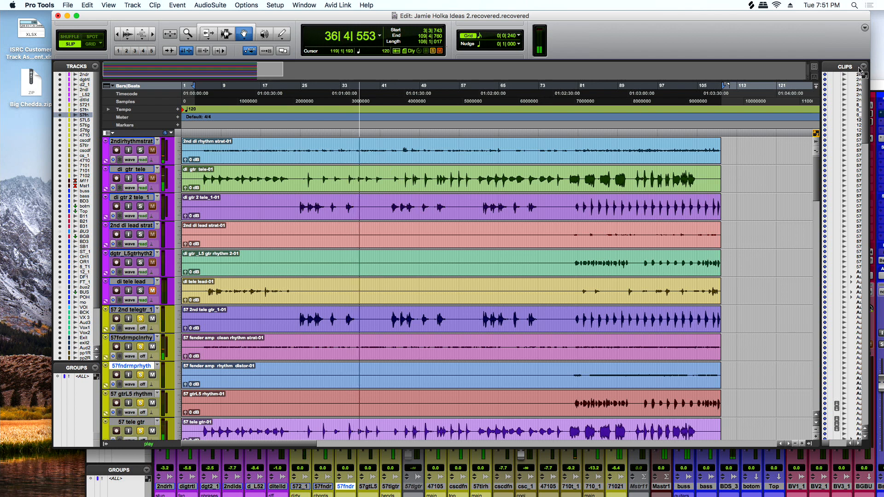
Look at the mixer again, return to the Edit window, and move playback to about bar 79
key(super+equal)
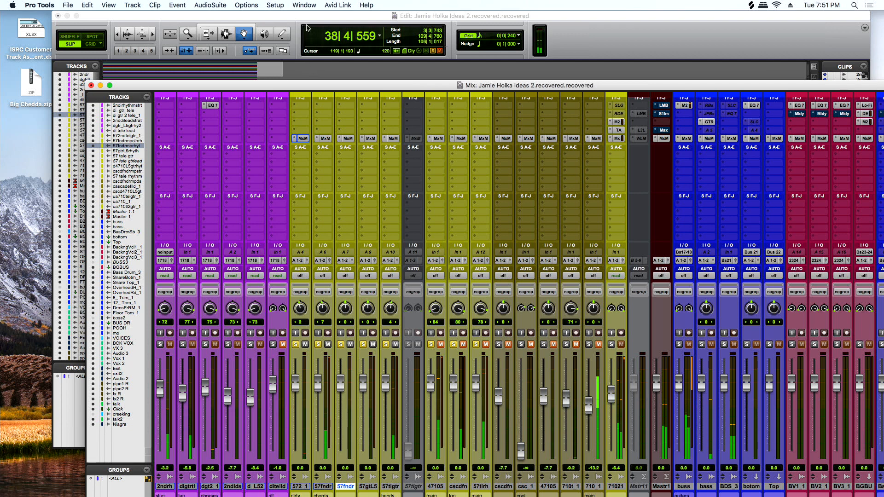
key(super+equal)
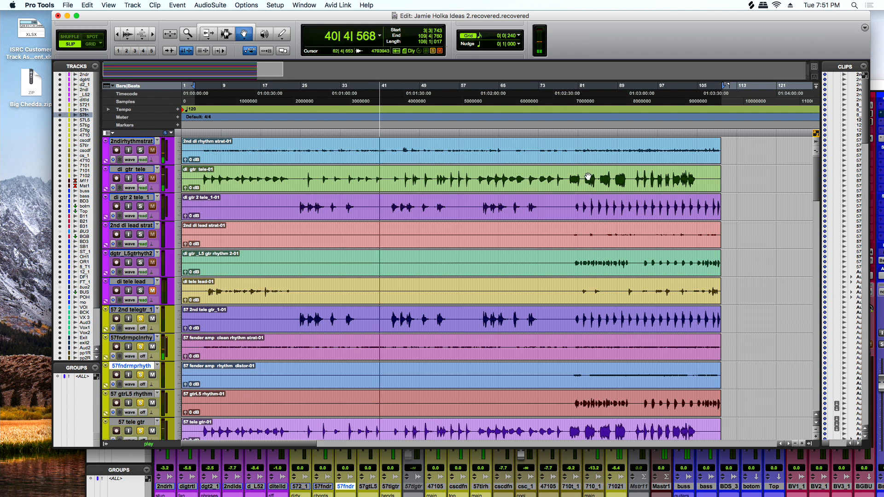
click(570, 110)
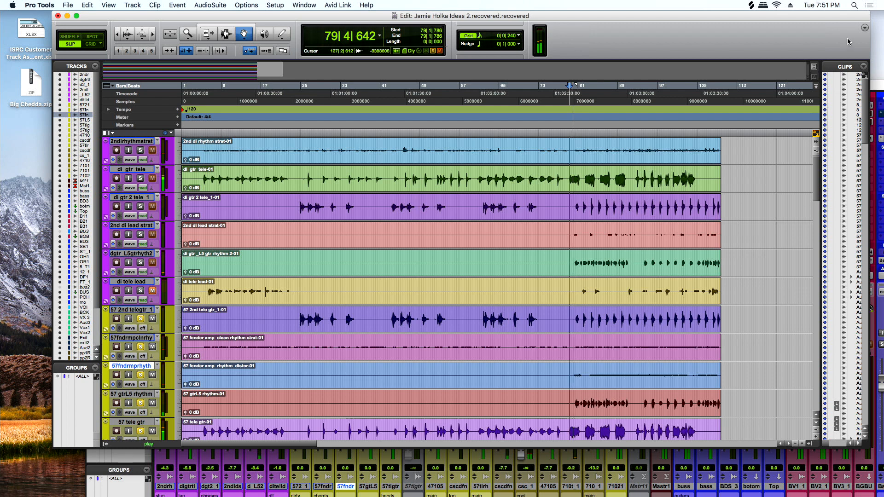
In the mixer, set Mix Monolith's source on the 4710 L5 guitar rhythm track to the factory preset Elec Gtr (Licks) and close the plug-in
key(super+equal)
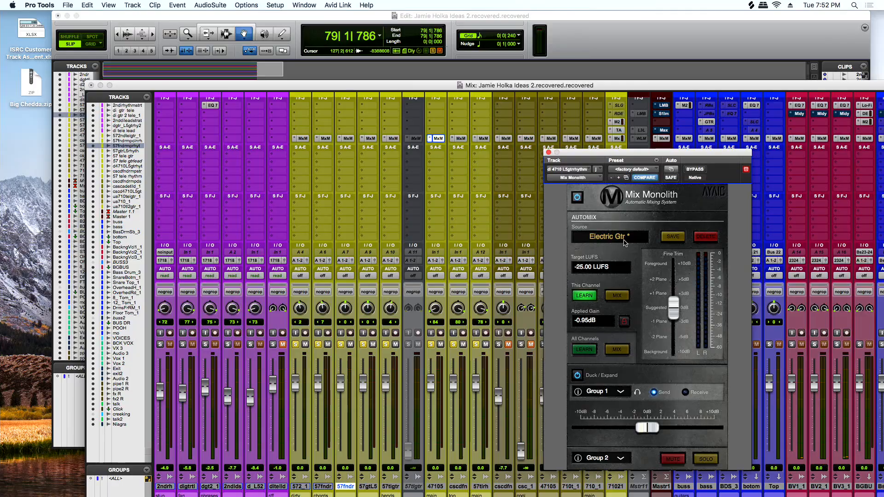
click(625, 243)
mouse_move(627, 250)
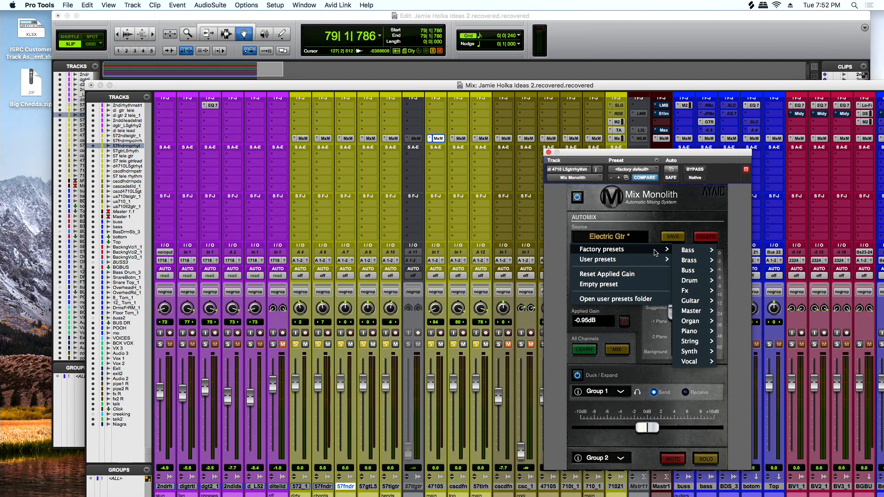
mouse_move(701, 300)
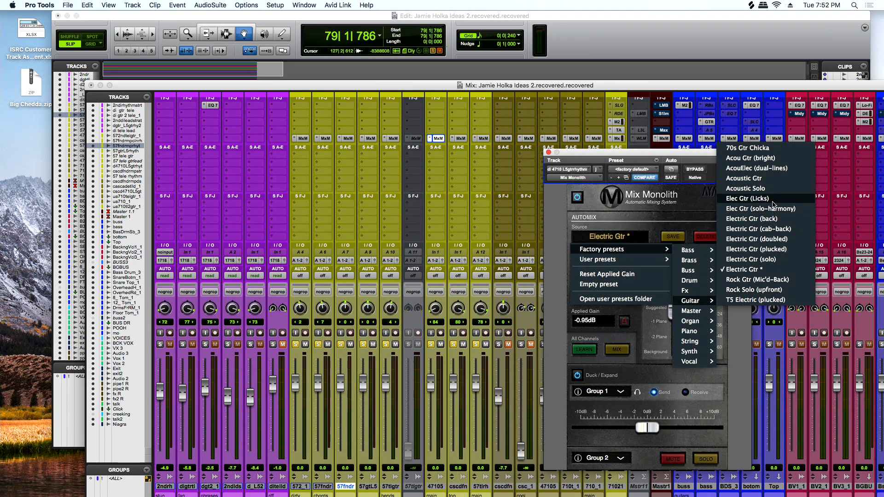
click(755, 199)
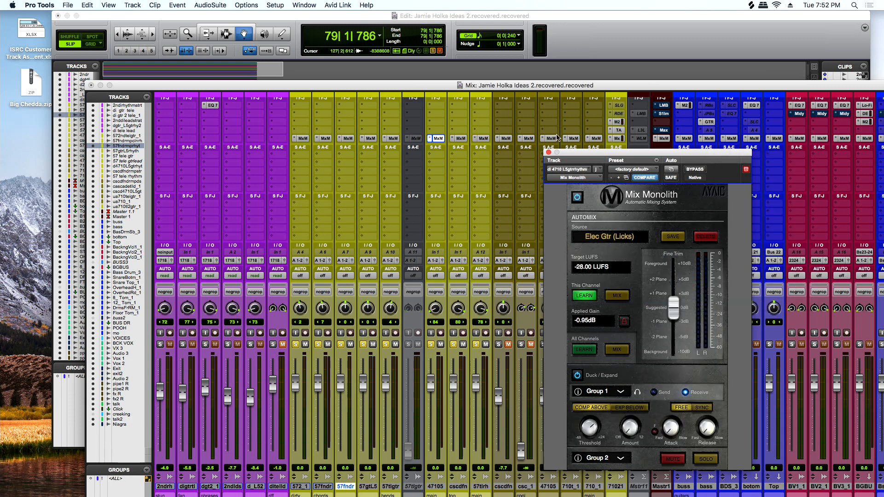
click(548, 152)
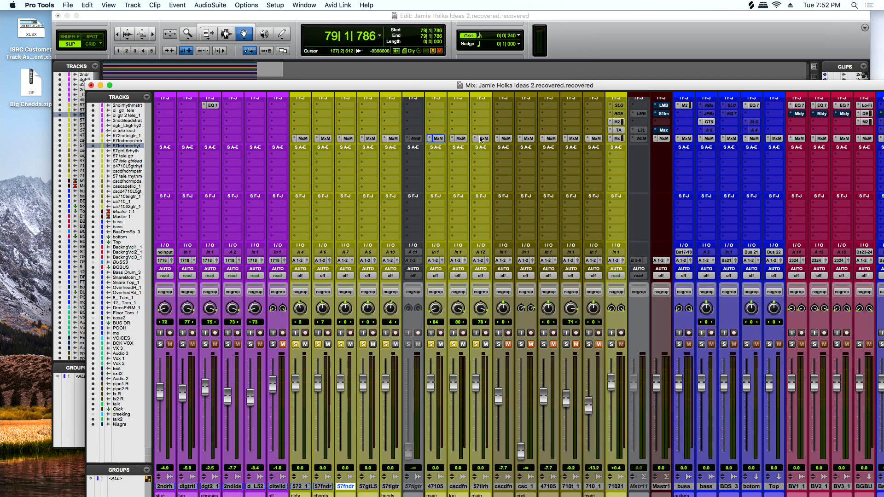
Set Mix Monolith's source on the 57 tele rhythm track to Elec Gtr (Licks), and play from bar 79 so the plug-in learns the levels
click(481, 139)
click(609, 238)
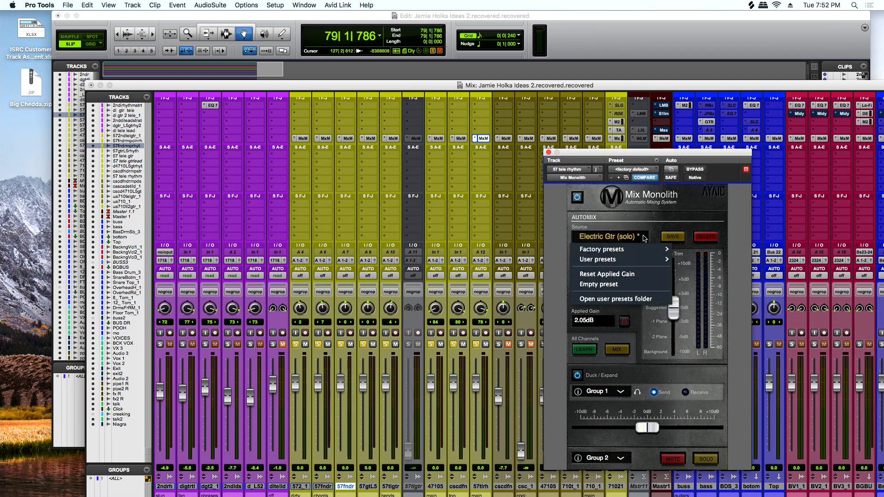
mouse_move(646, 249)
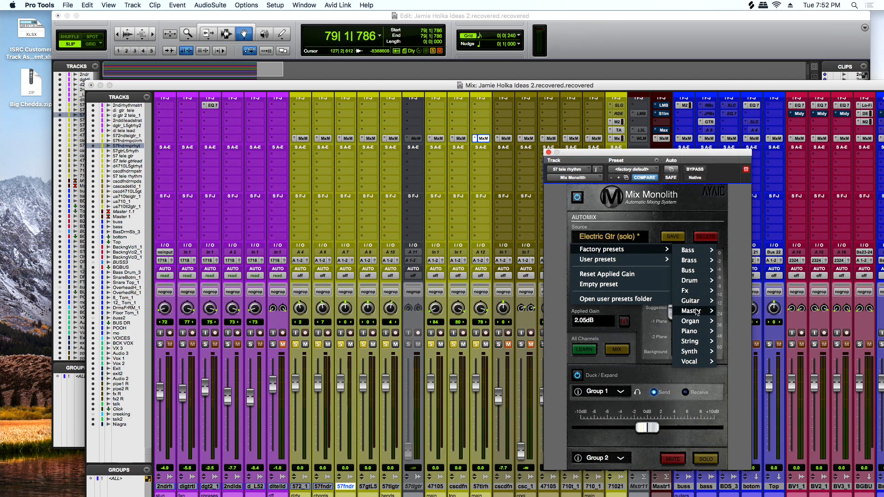
mouse_move(700, 312)
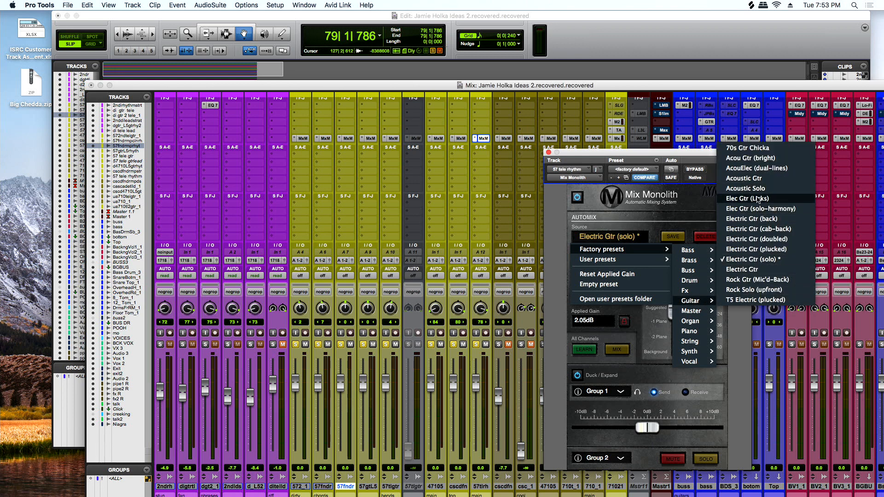
click(758, 200)
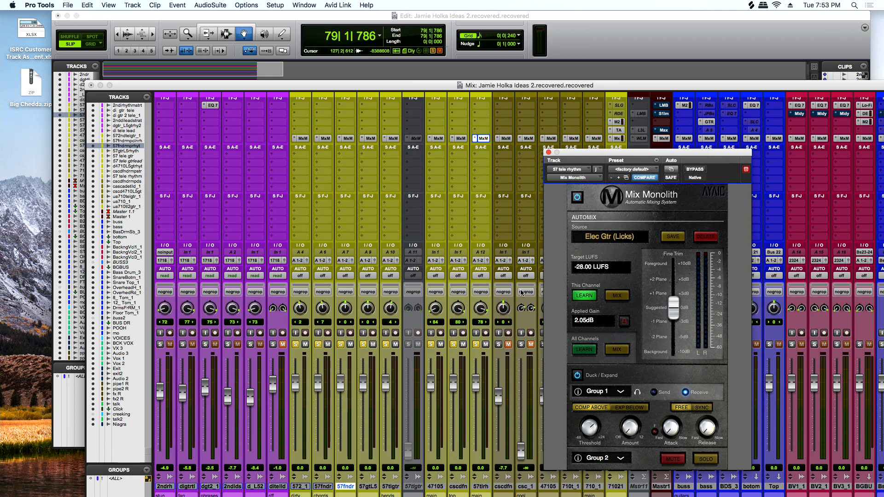
click(549, 152)
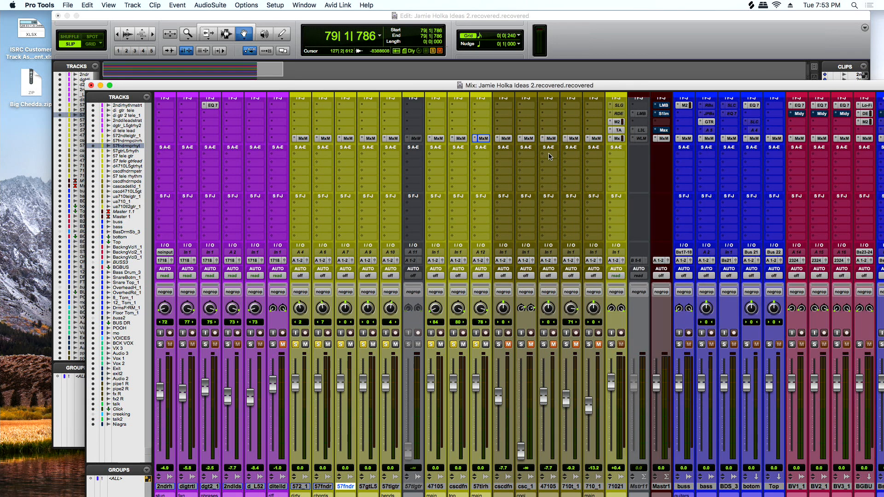
key(space)
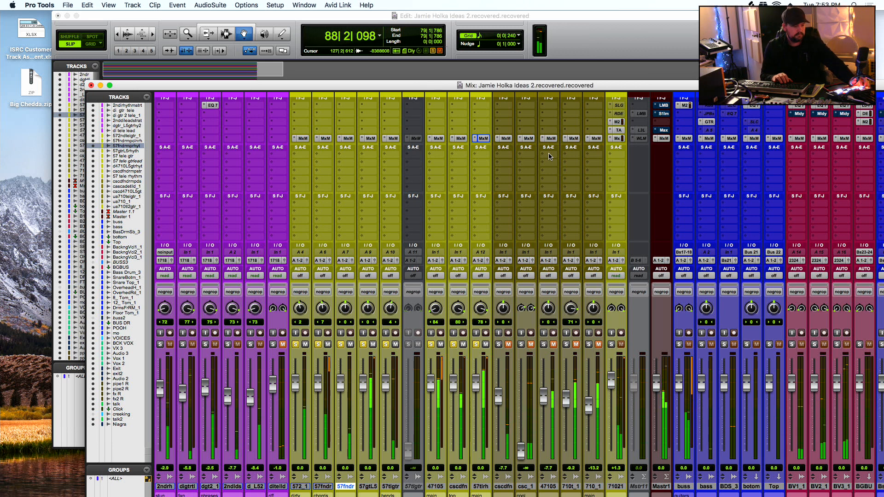
key(space)
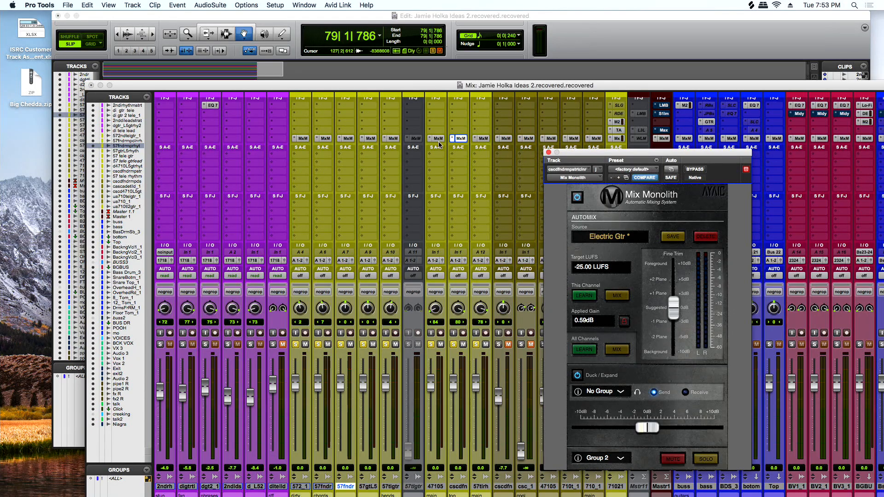
Check Mix Monolith's applied gain on the 4710 L5 and the 57 guitar tracks, and open the Duck/Expand group choices on 57 2nd tele gtr_1
click(439, 139)
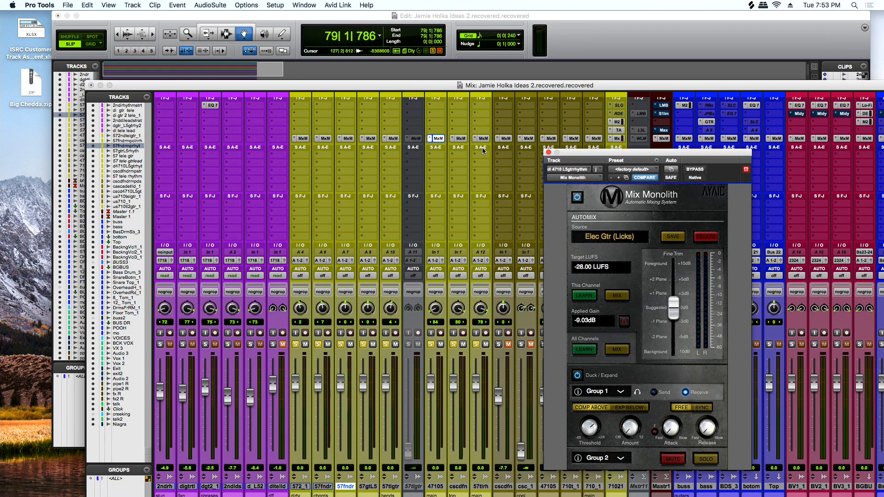
click(393, 139)
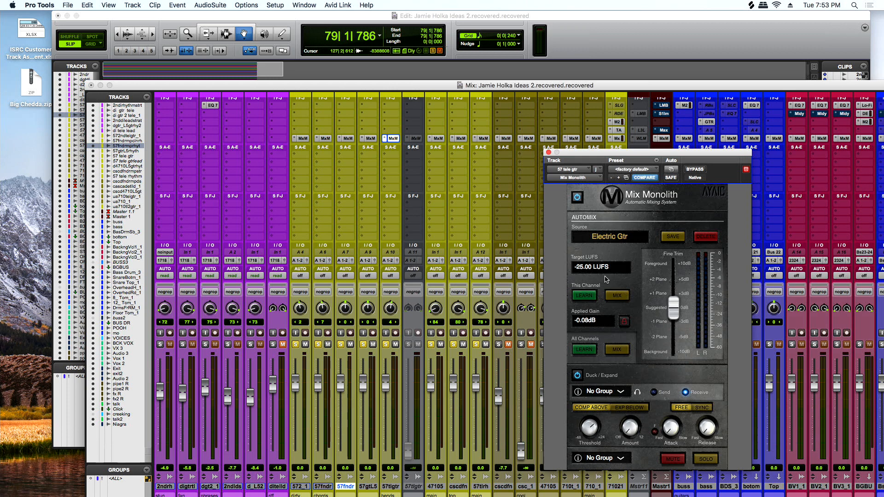
click(371, 139)
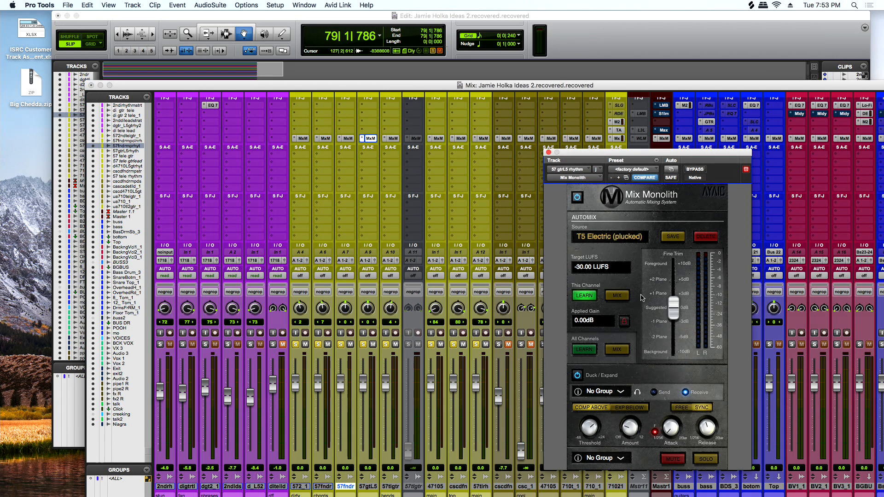
click(347, 139)
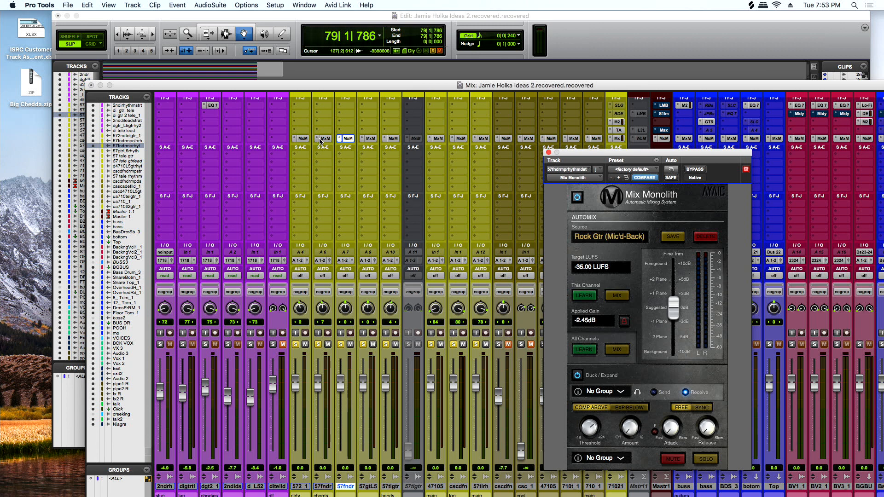
click(323, 138)
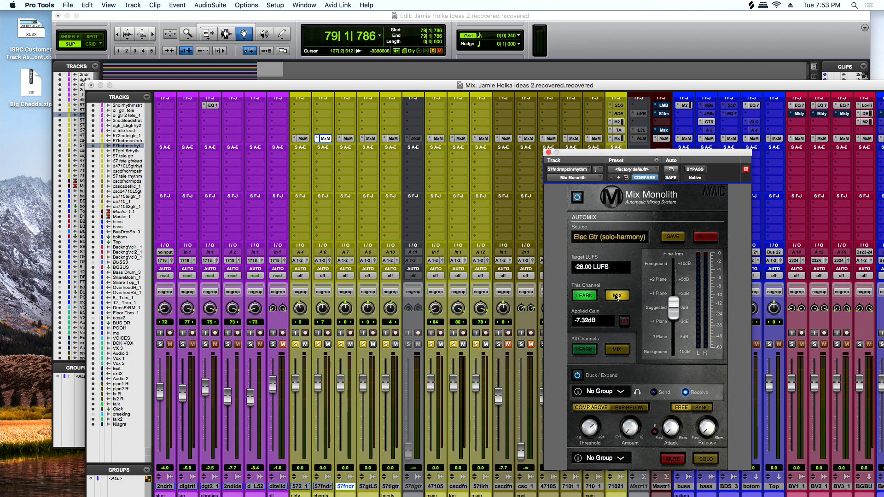
click(303, 139)
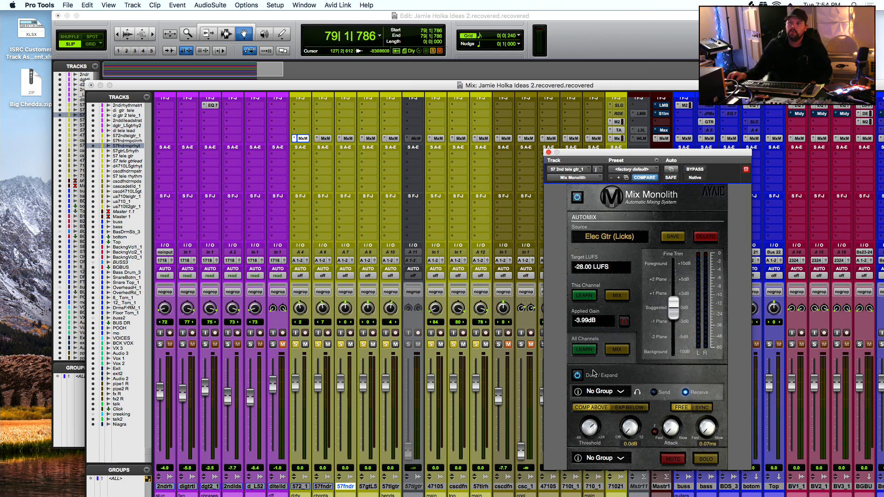
click(621, 392)
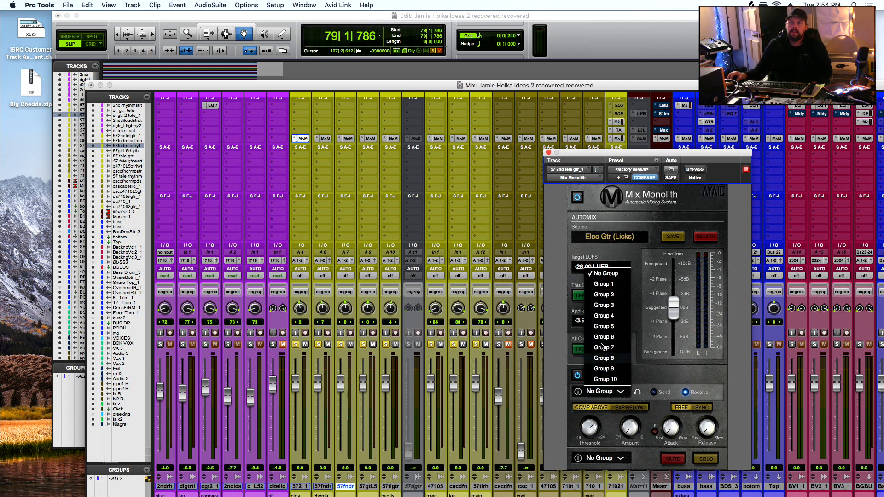
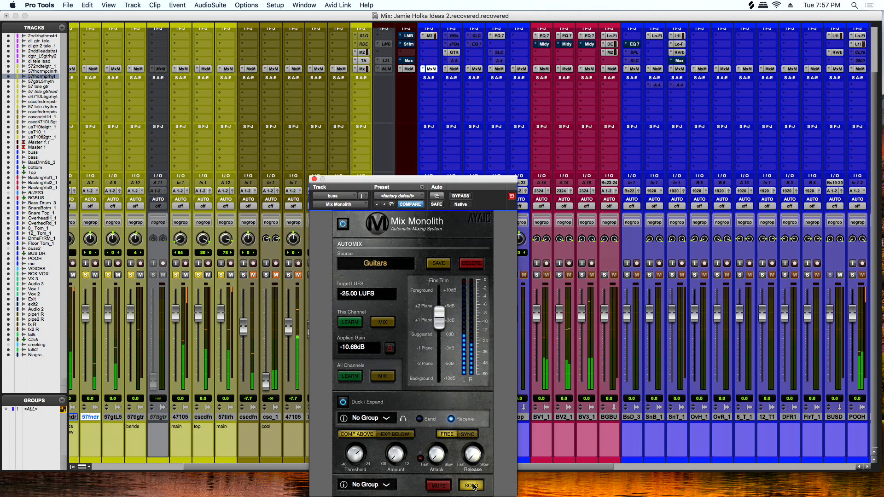
Set Mix Monolith's Fine Trim on the guitar buss to 3.0 dB and close the plug-in
mouse_move(439, 316)
mouse_down()
mouse_move(442, 279)
mouse_move(446, 374)
mouse_move(449, 302)
mouse_move(450, 321)
mouse_up()
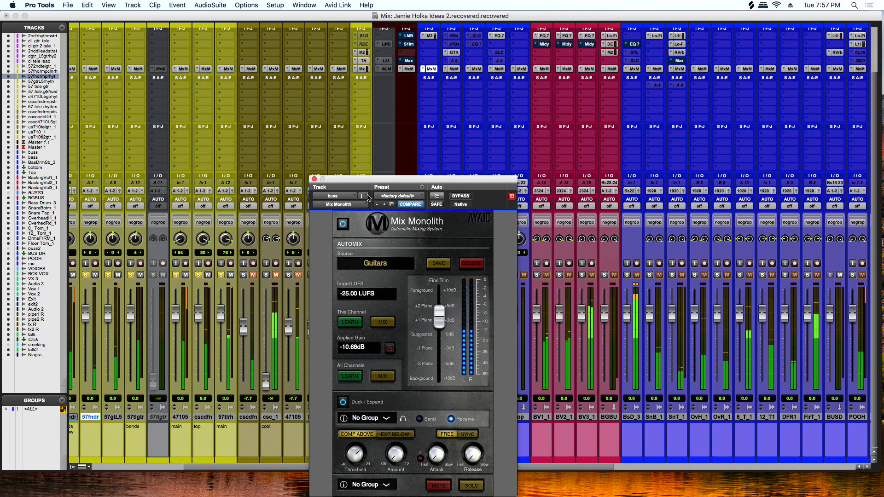
drag(446, 329, 445, 323)
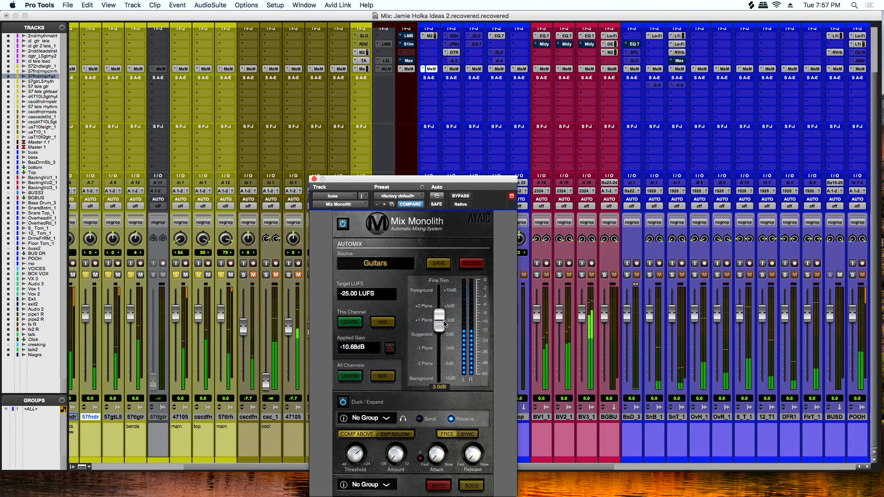
click(315, 179)
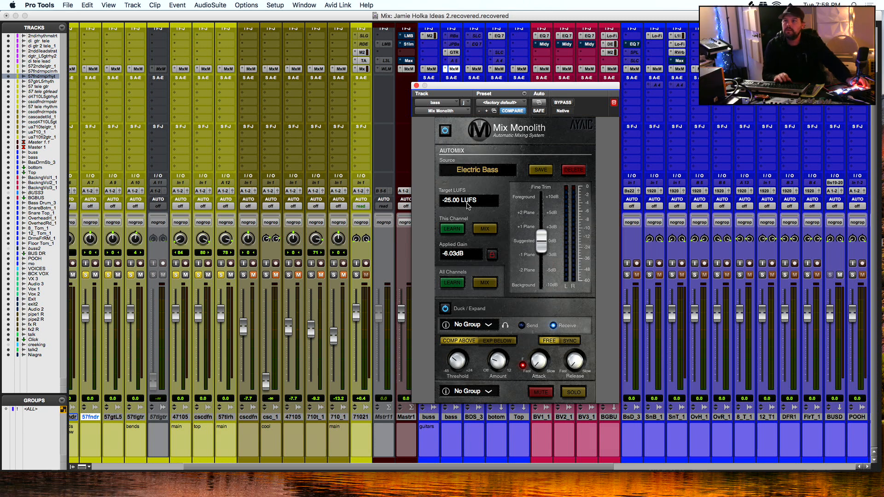
During playback, raise Mix Monolith's Fine Trim on the bass track to 2.0 dB and close the plug-in
key(space)
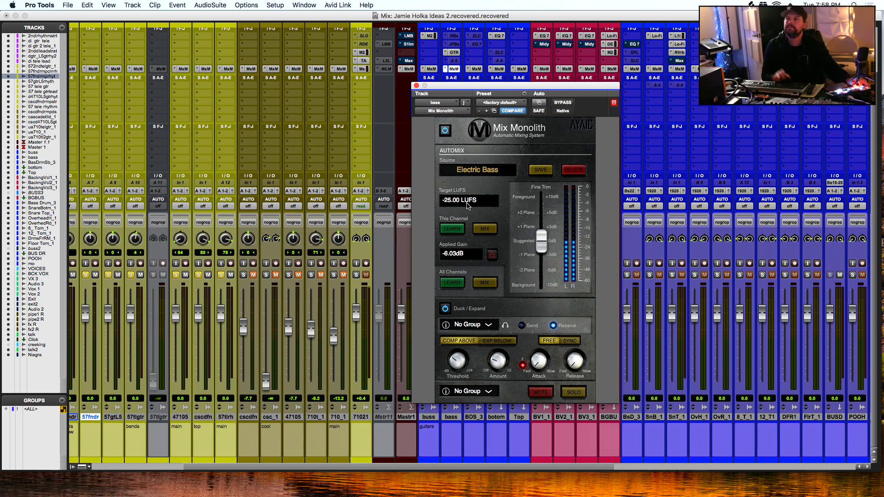
mouse_move(541, 250)
mouse_move(541, 250)
mouse_down()
mouse_move(544, 227)
mouse_move(548, 236)
mouse_up()
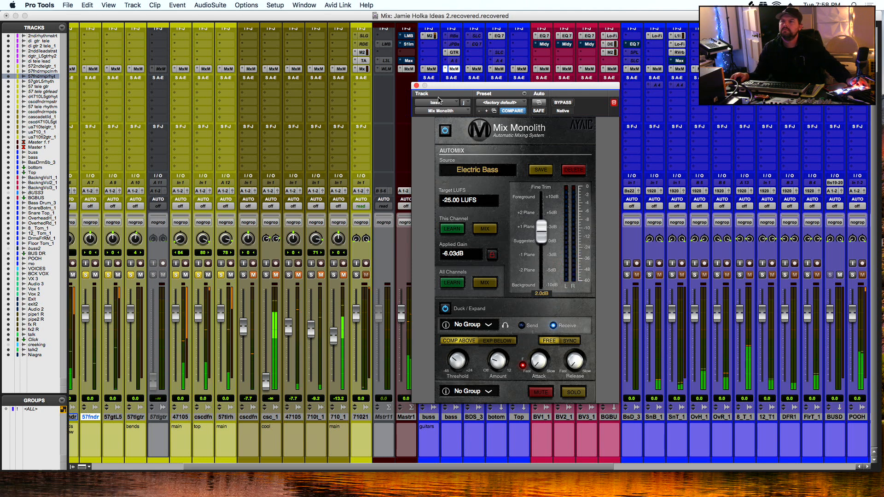
click(416, 85)
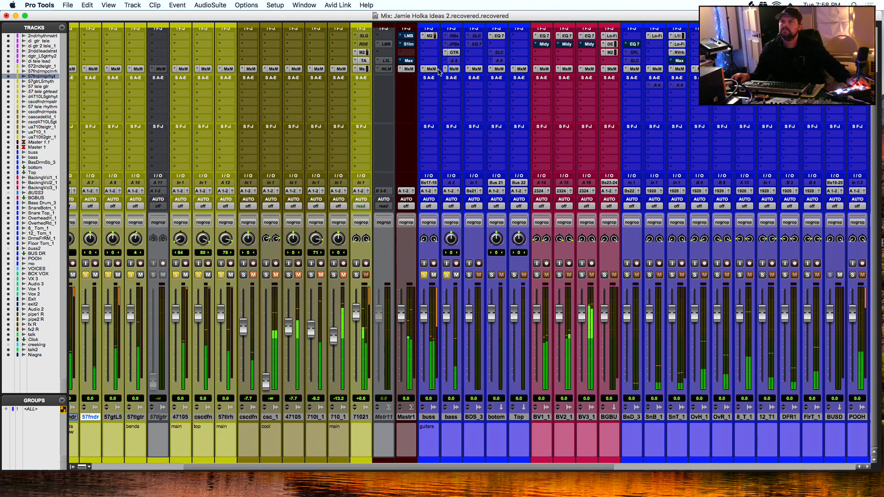
Toggle the guitar buss solo off and on, and solo the bottom, top, bass drum and backing vocal tracks
click(424, 275)
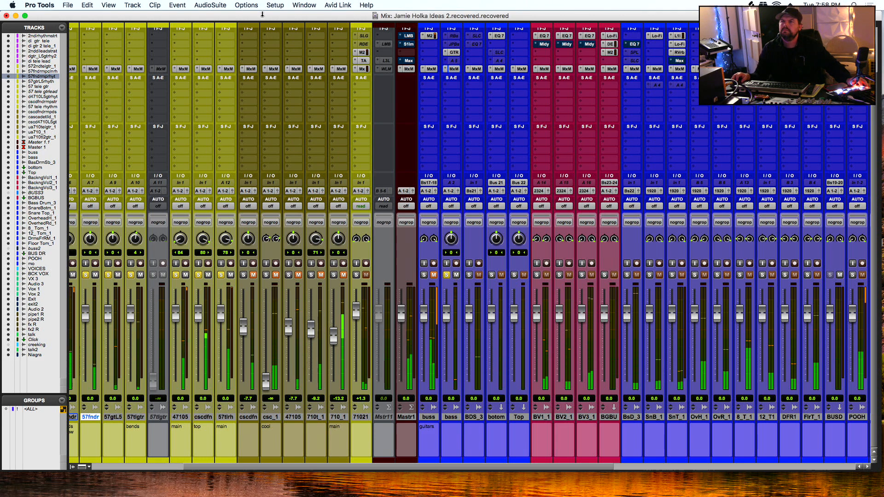
click(424, 275)
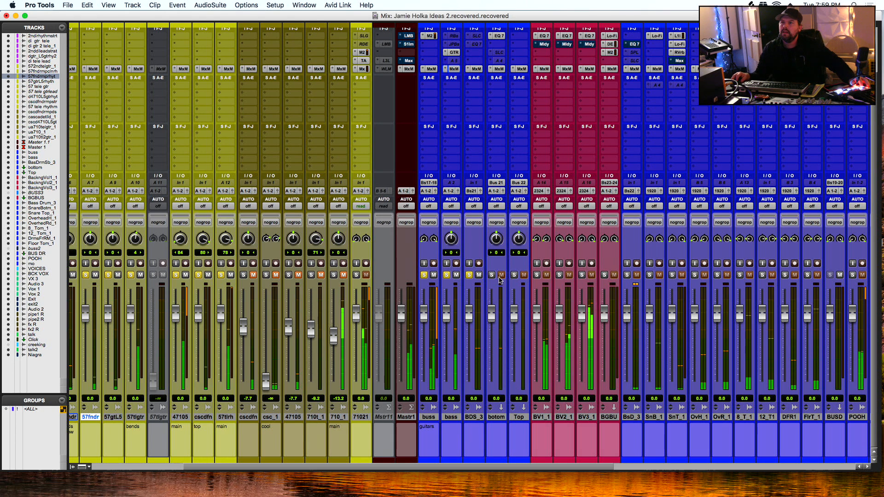
click(514, 275)
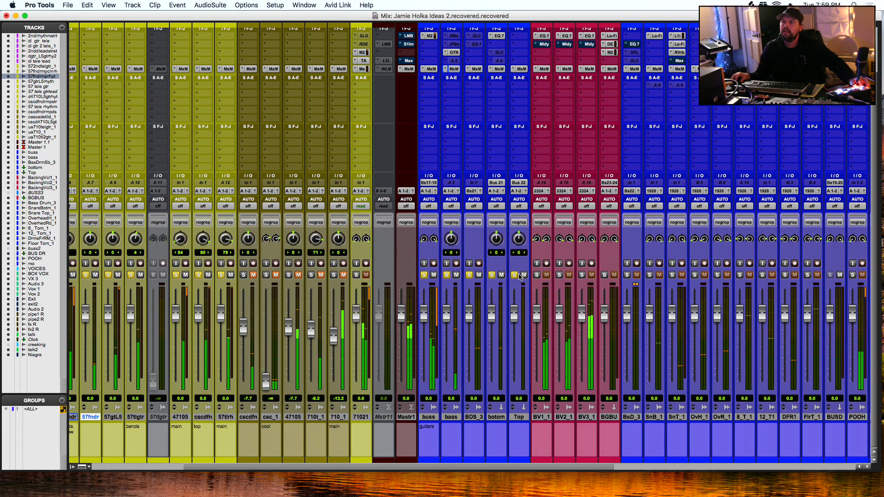
click(629, 275)
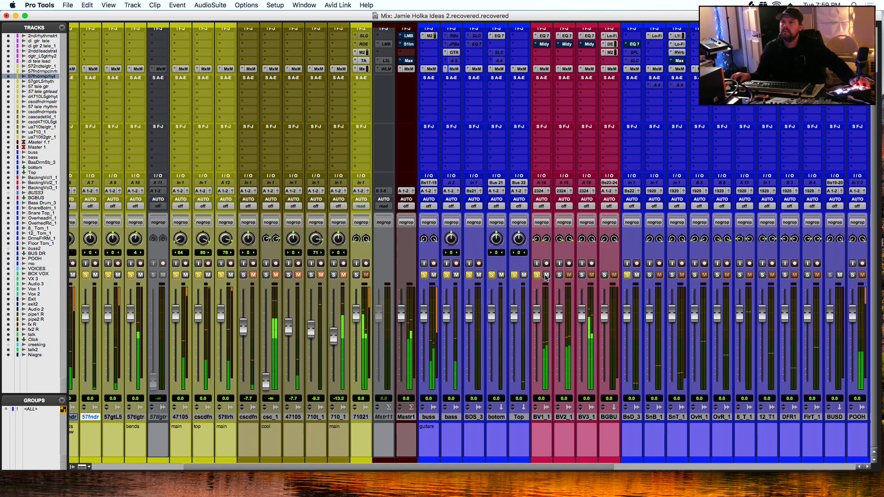
click(560, 275)
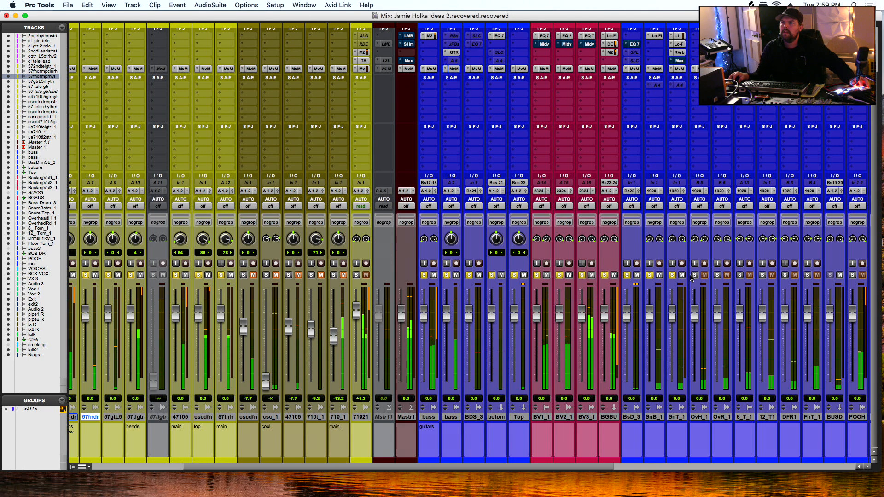
Solo the overhead, tom, DFR1, drum bus and POOH tracks as well to hear the fuller mix
click(717, 277)
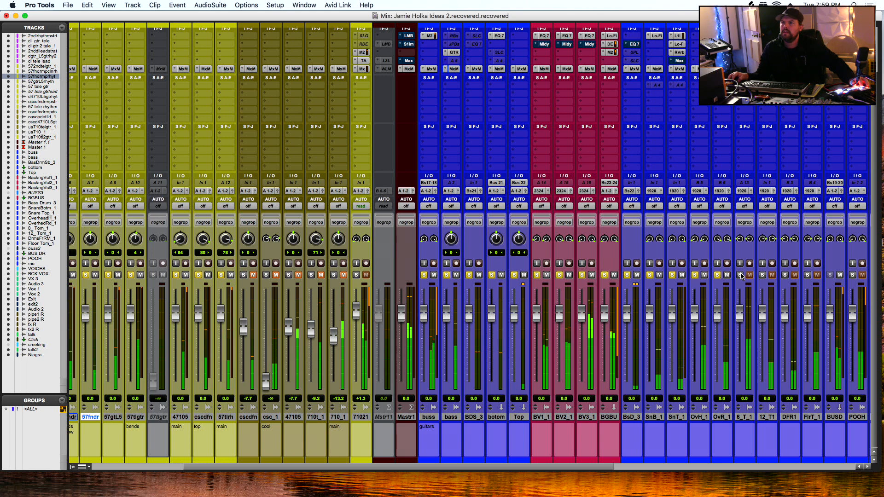
click(763, 274)
click(785, 275)
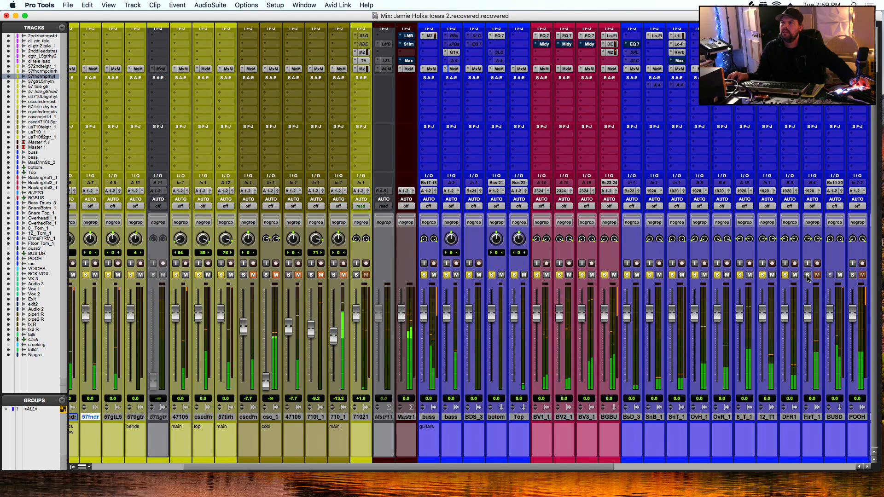
click(833, 277)
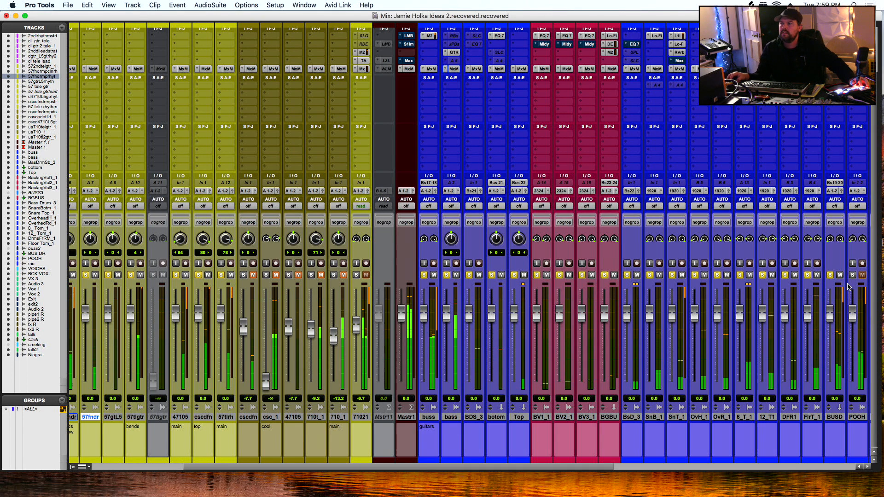
click(853, 275)
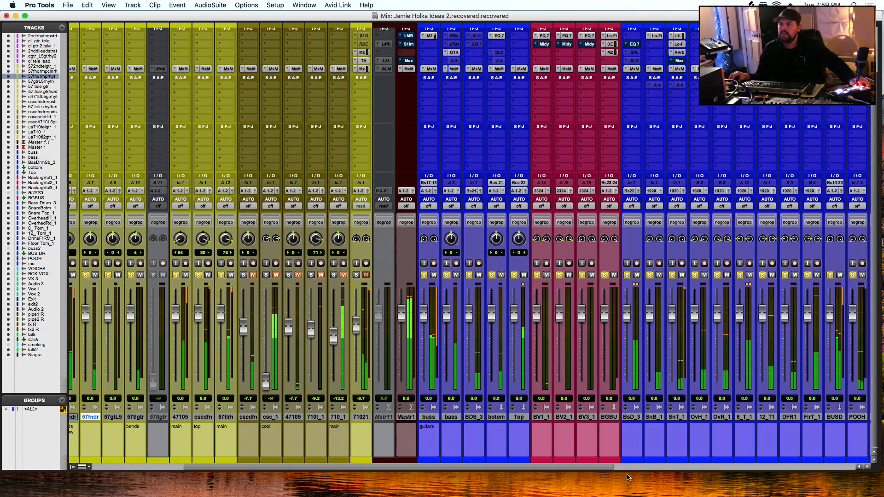
Solo the VOICES track as well so it is heard with the rest of the mix
drag(601, 467, 711, 457)
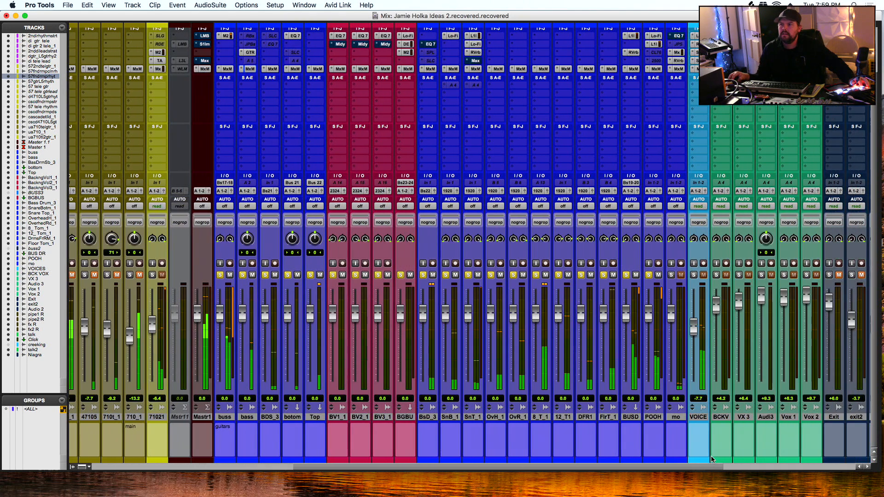
click(694, 276)
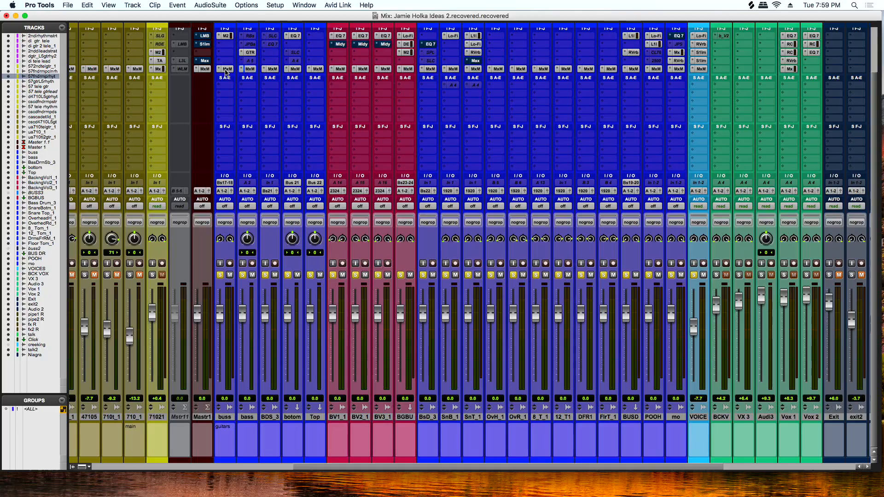
Review the Mix Monolith settings across the guitar buss, bass, bass drum, bottom, top and backing vocal tracks
click(226, 69)
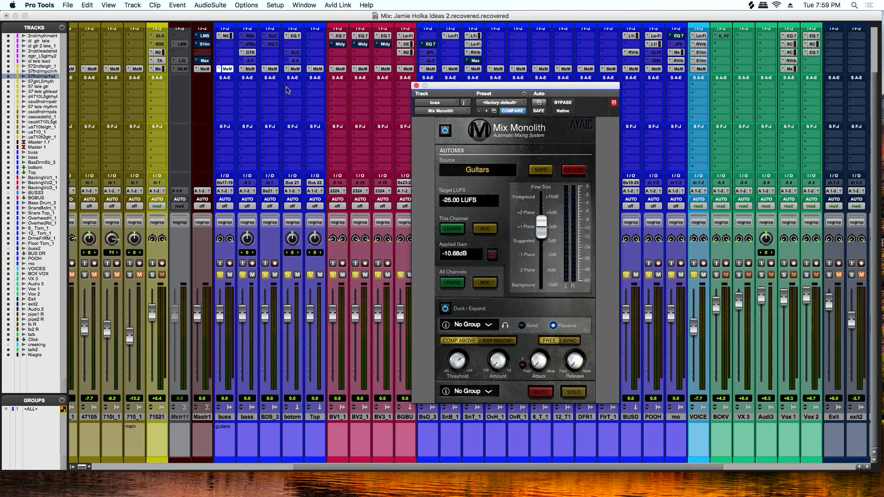
click(253, 70)
click(272, 69)
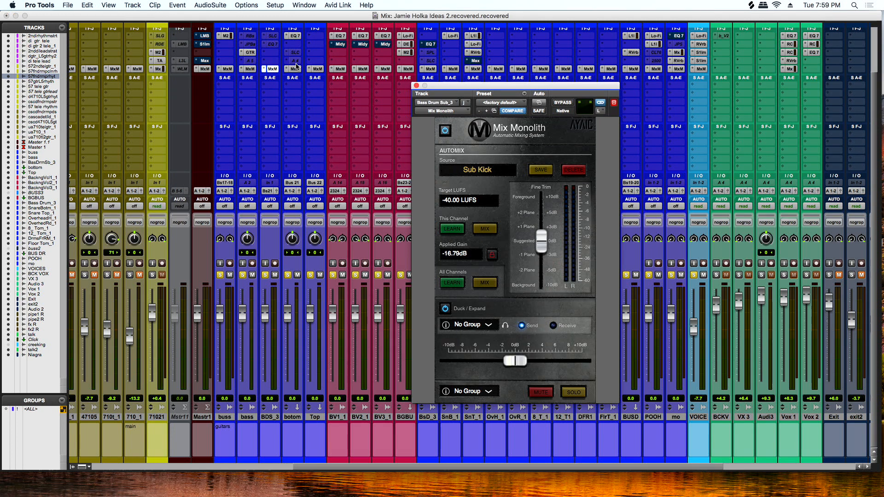
click(297, 70)
click(318, 70)
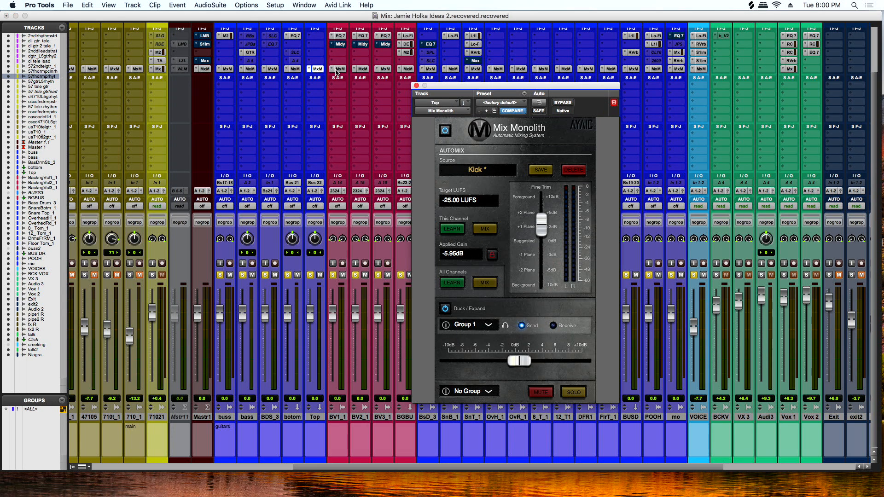
click(339, 69)
click(362, 69)
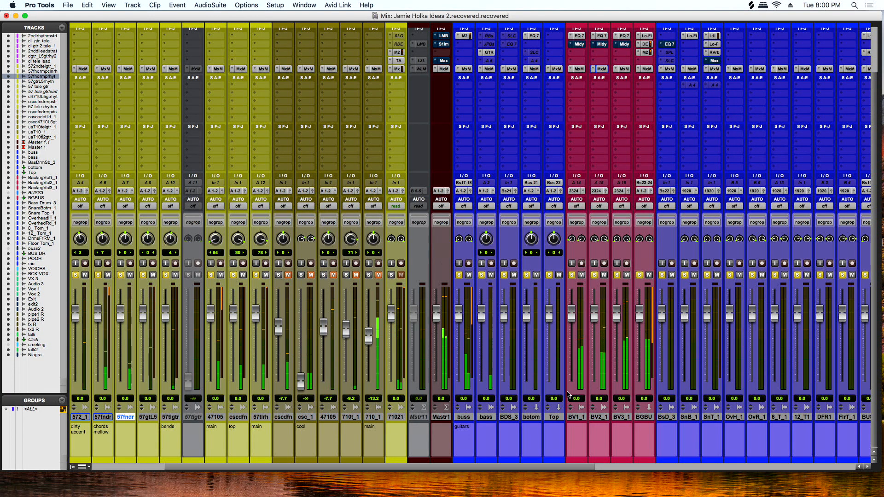
Relearn the Top kick track's level in its Mix Monolith during playback and apply the mix to this channel
drag(558, 468, 675, 468)
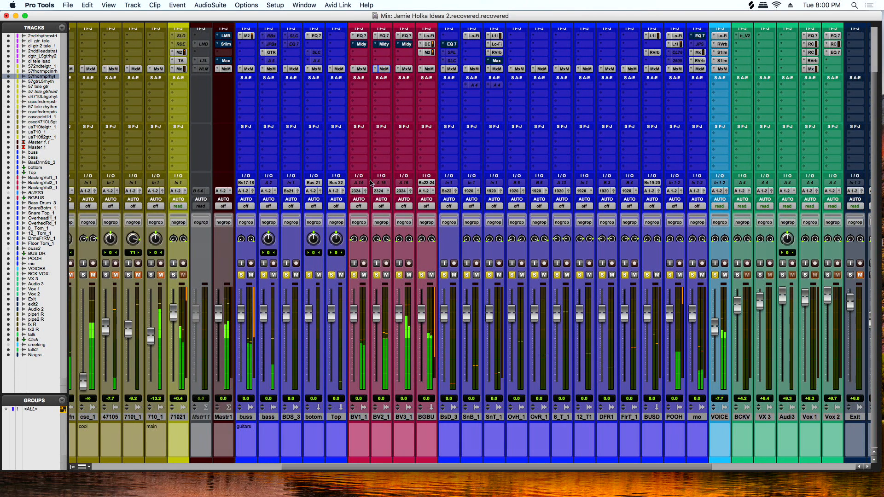
click(338, 69)
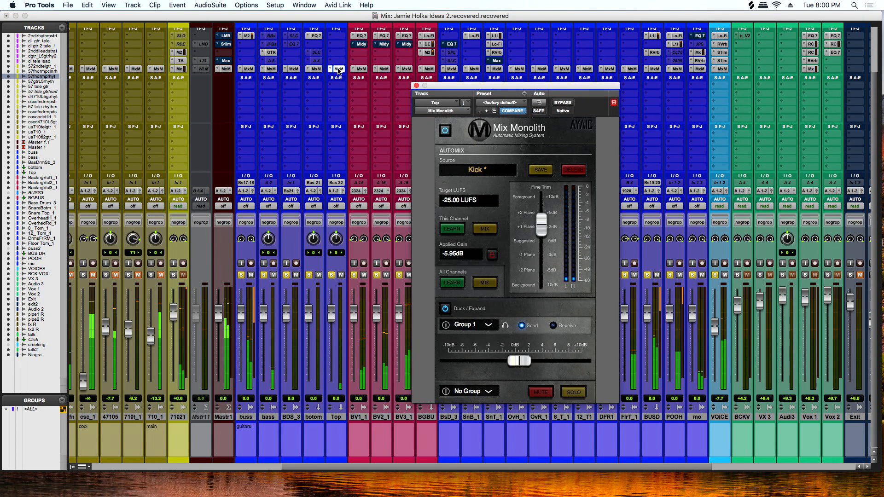
click(458, 229)
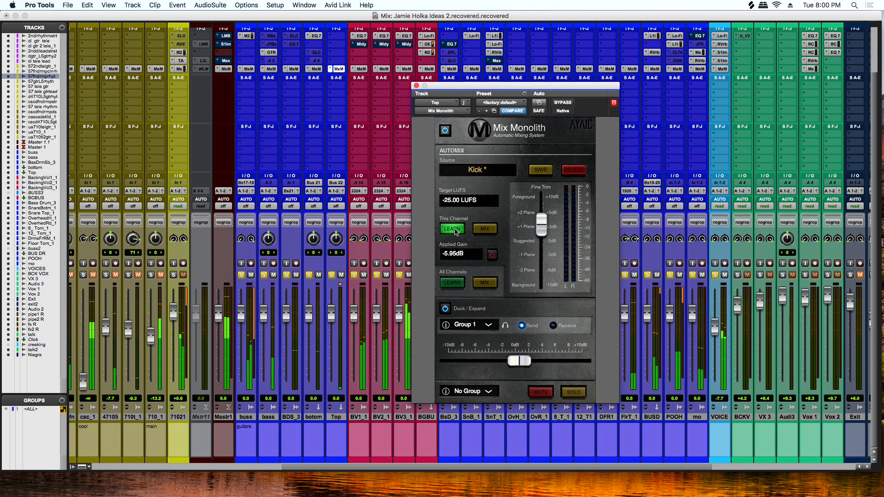
click(484, 229)
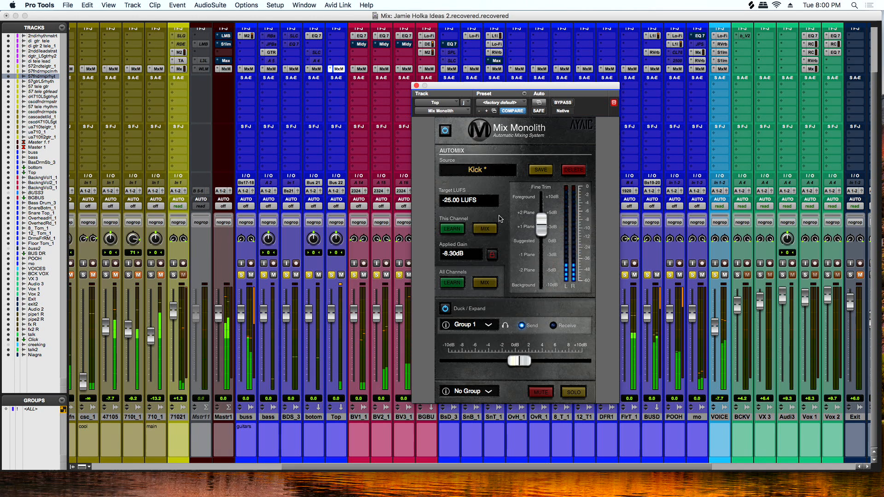
Raise Mix Monolith's Fine Trim on the Top kick track to 4.5 dB and close the plug-in
mouse_move(533, 224)
drag(539, 221, 538, 218)
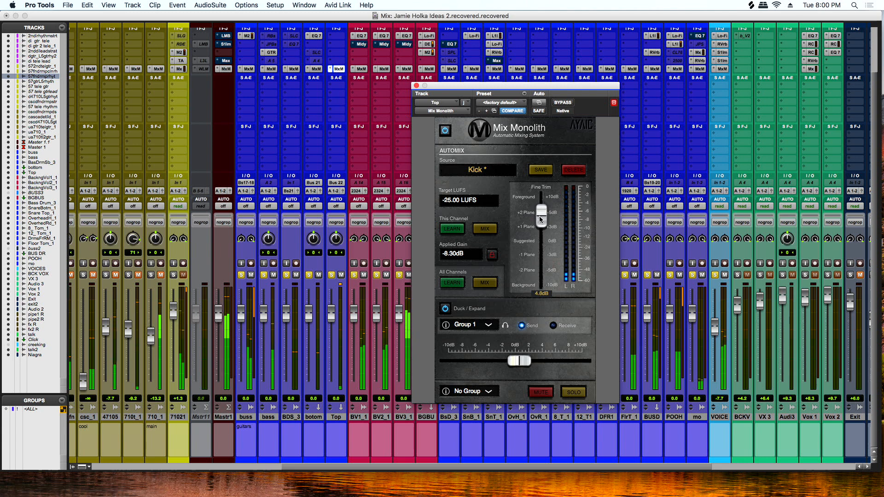
drag(540, 218, 541, 217)
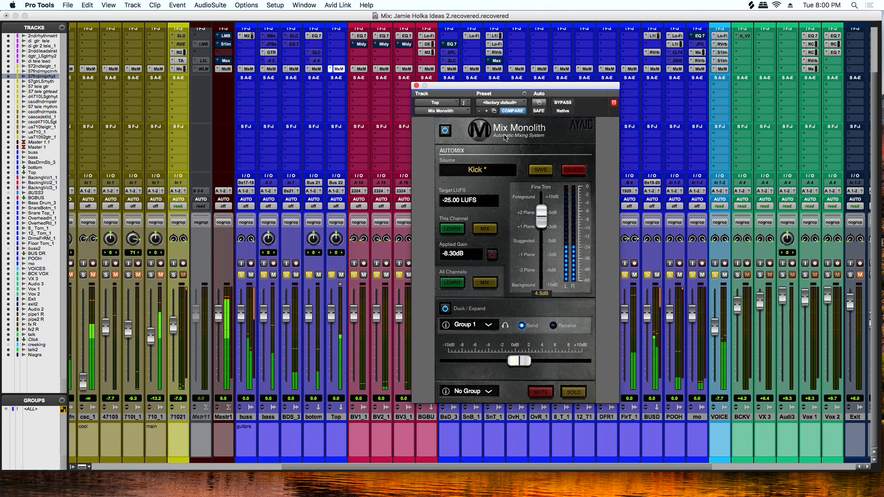
click(416, 86)
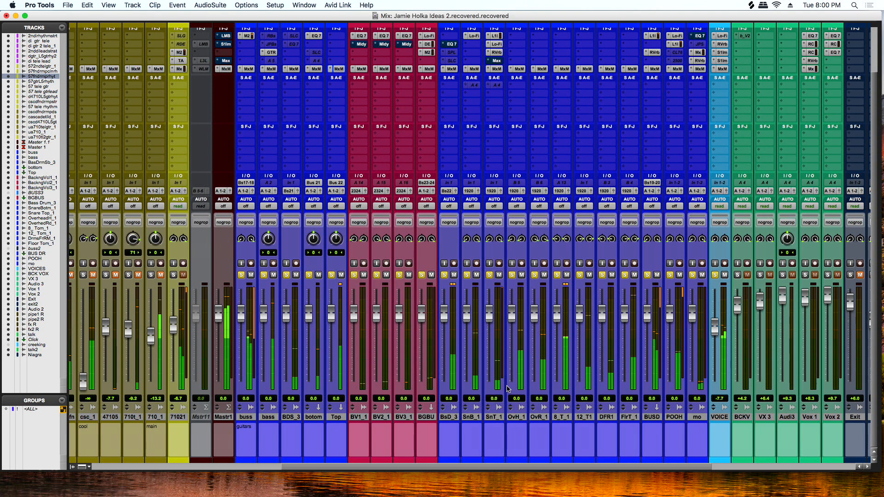
Set Mix Monolith's source to Snare on Snare Top and Snr Bottom on Snare Bottom, and enable learning on both
click(496, 69)
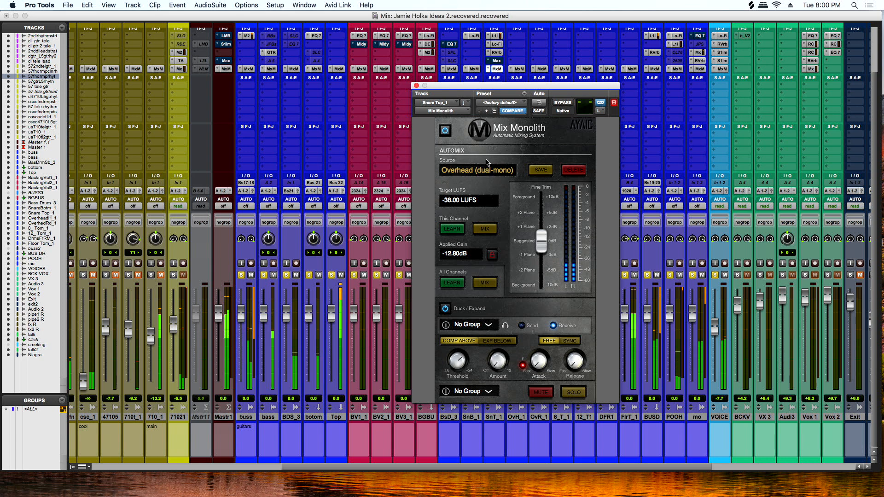
drag(501, 89, 730, 98)
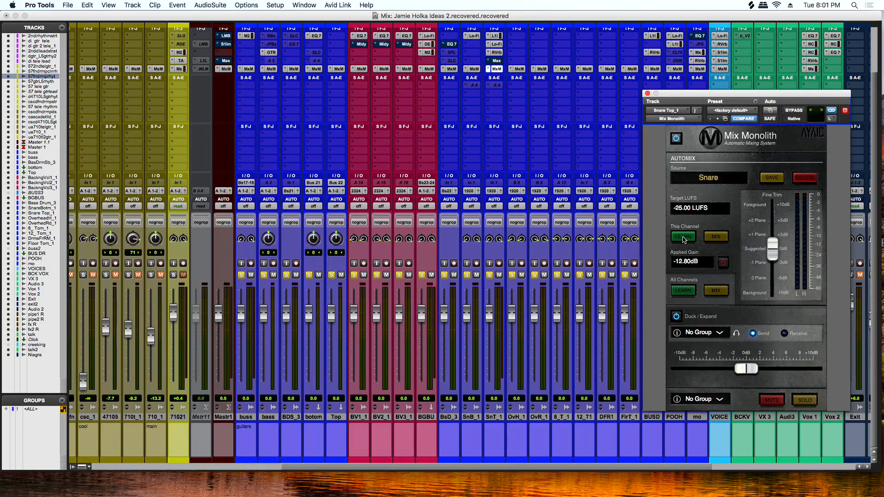
click(474, 69)
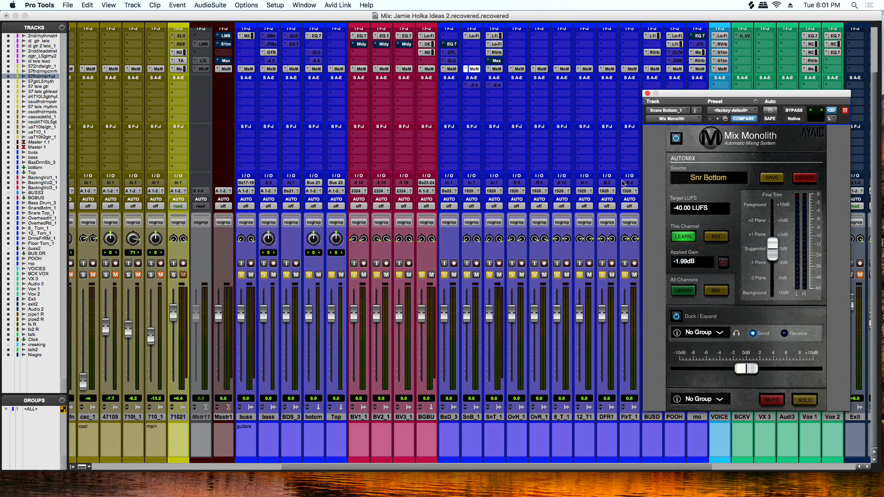
click(496, 68)
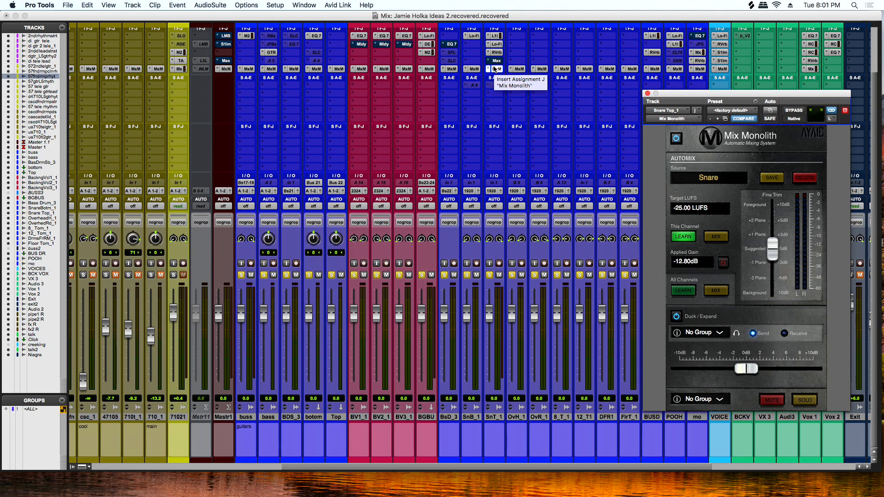
Play the song to learn both snare levels, apply the mix on Snare Top and Snare Bottom, and close the plug-in
key(space)
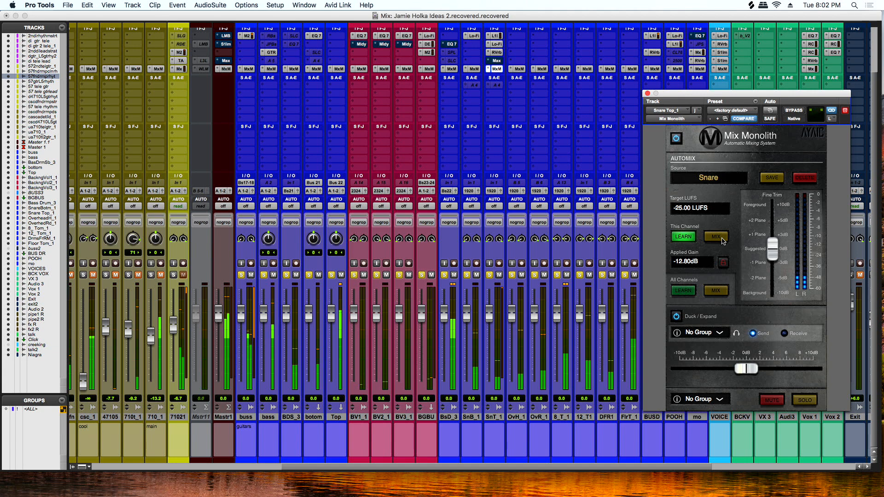
click(721, 238)
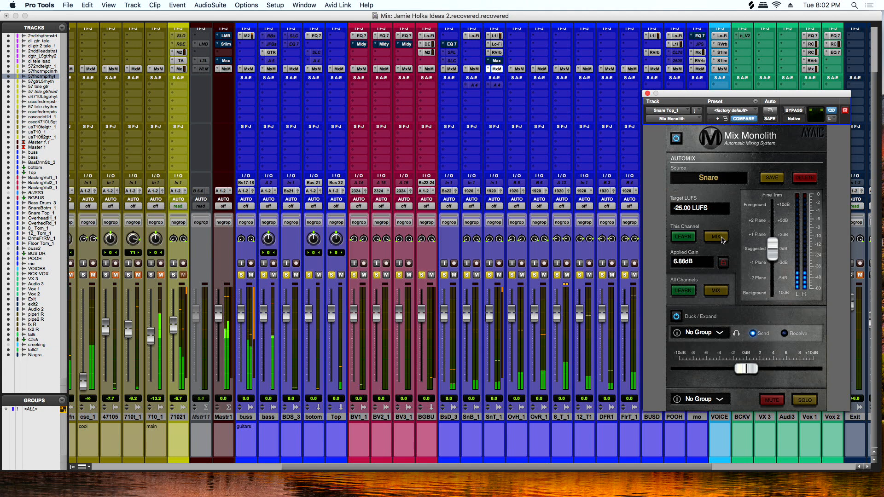
click(474, 69)
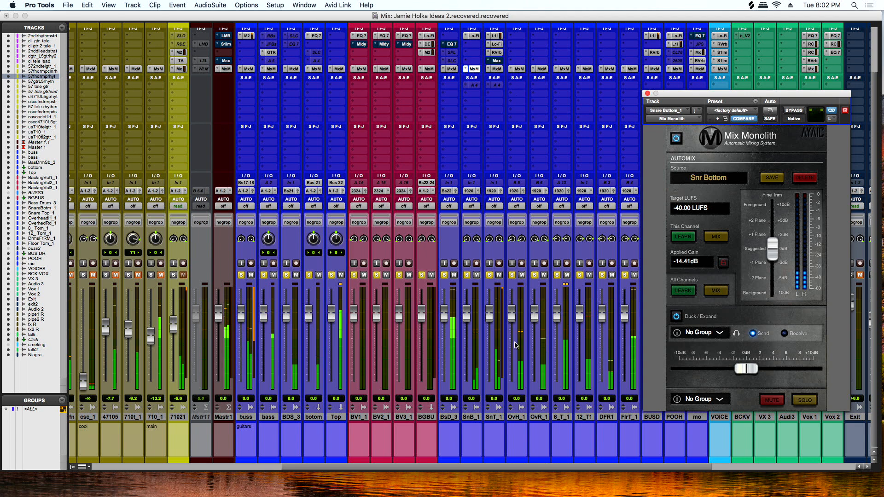
click(489, 225)
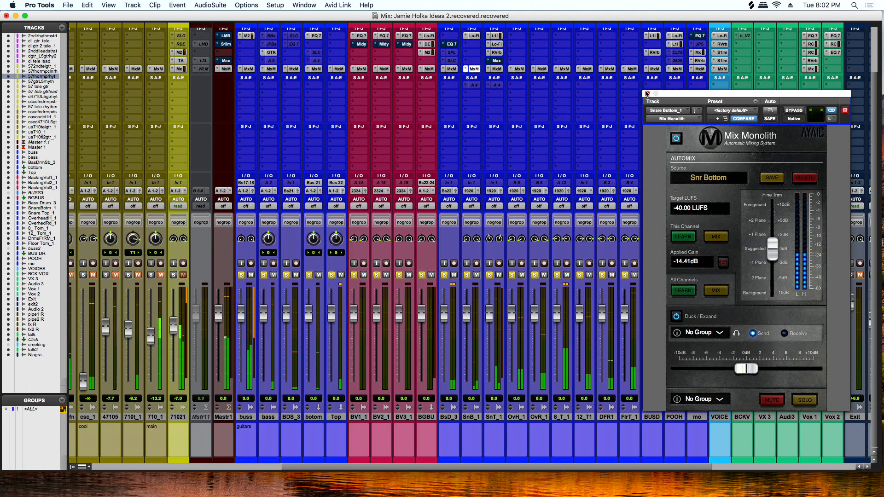
click(647, 93)
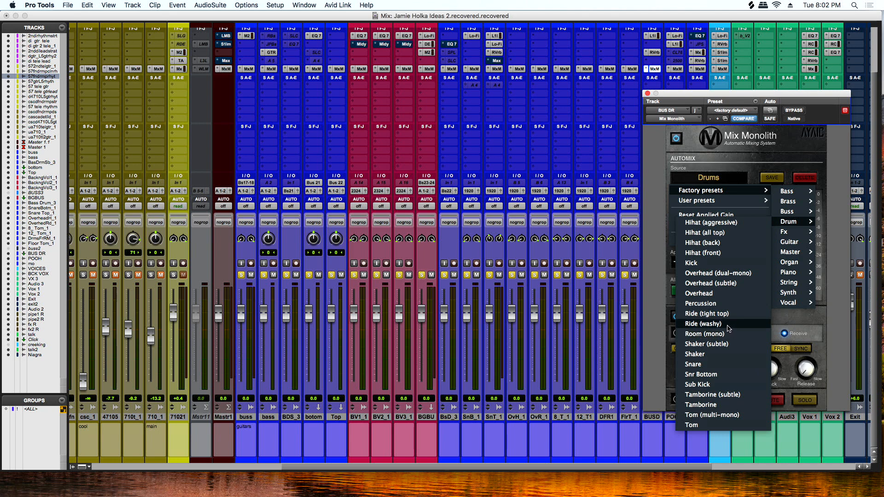
Learn and mix the drum bus in Mix Monolith with the Drums buss preset, and raise its Fine Trim to 3.7 dB
mouse_move(788, 212)
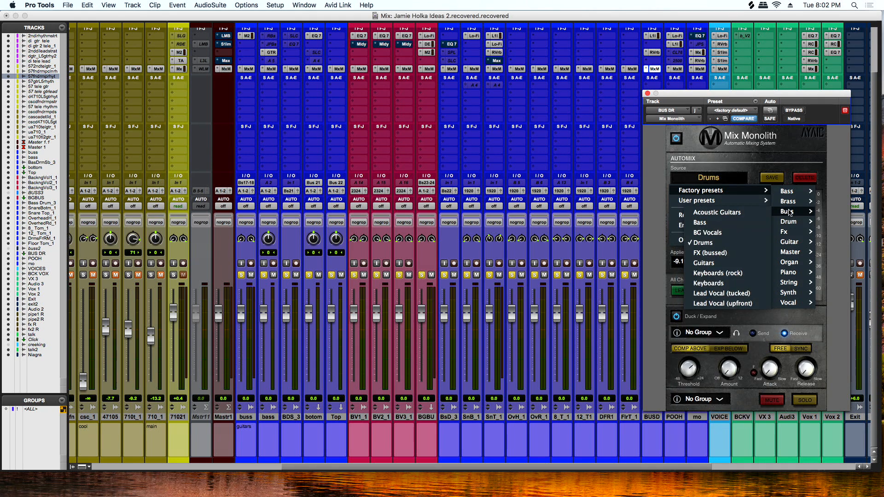
click(703, 242)
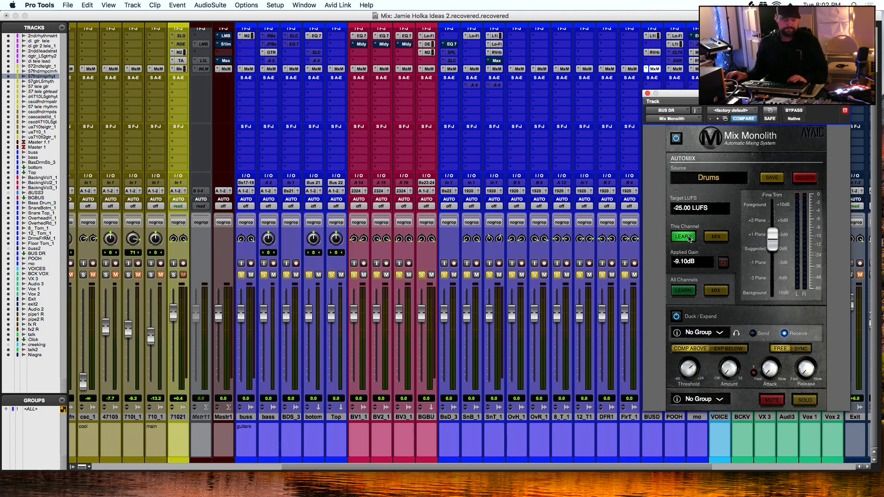
key(space)
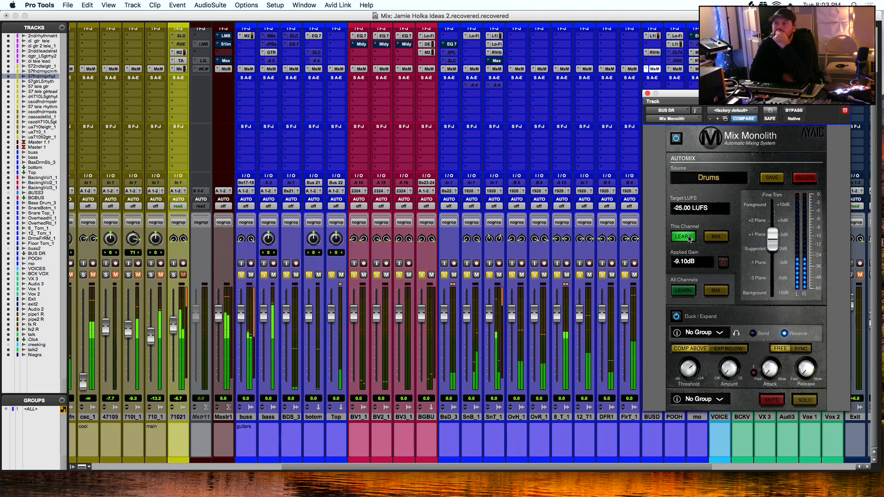
click(717, 237)
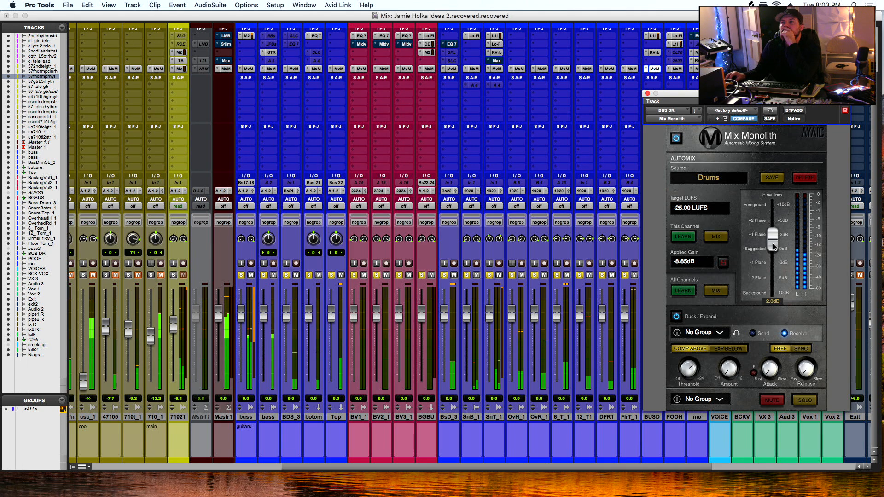
drag(773, 246, 777, 234)
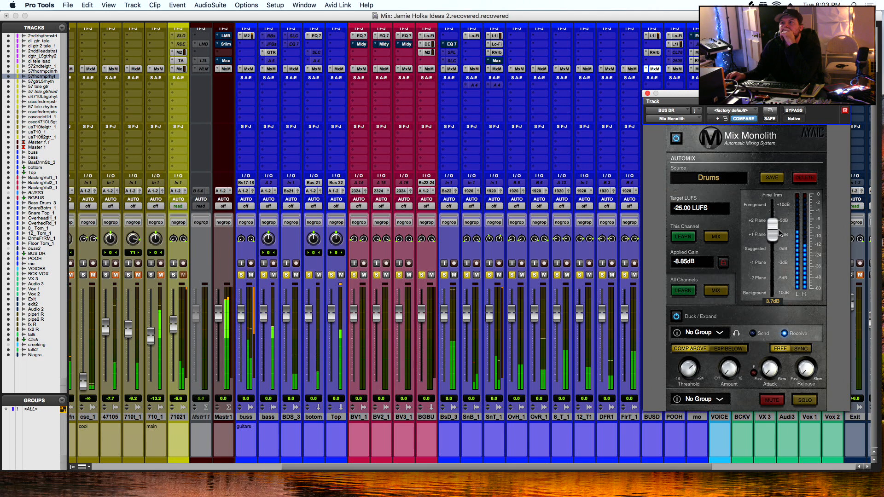
Save the drum bus Mix Monolith settings as a preset named "Drums Driven"
click(772, 177)
click(745, 205)
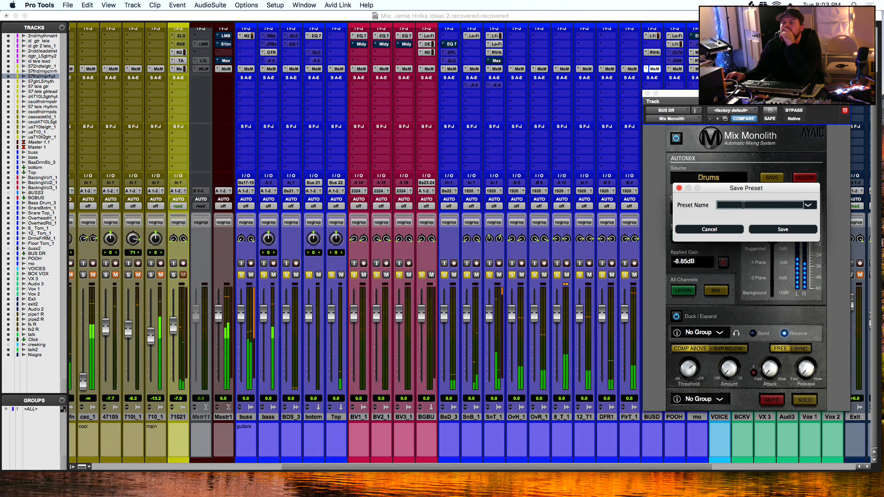
text(D)
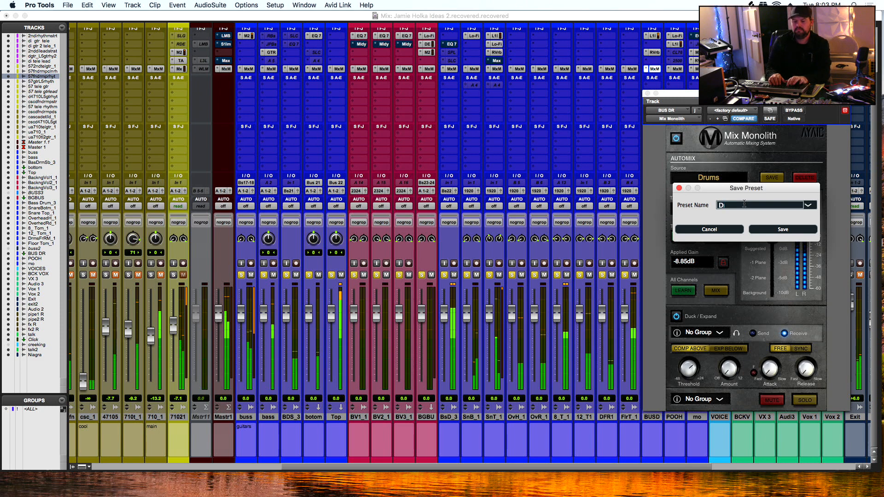
text(rums Driven)
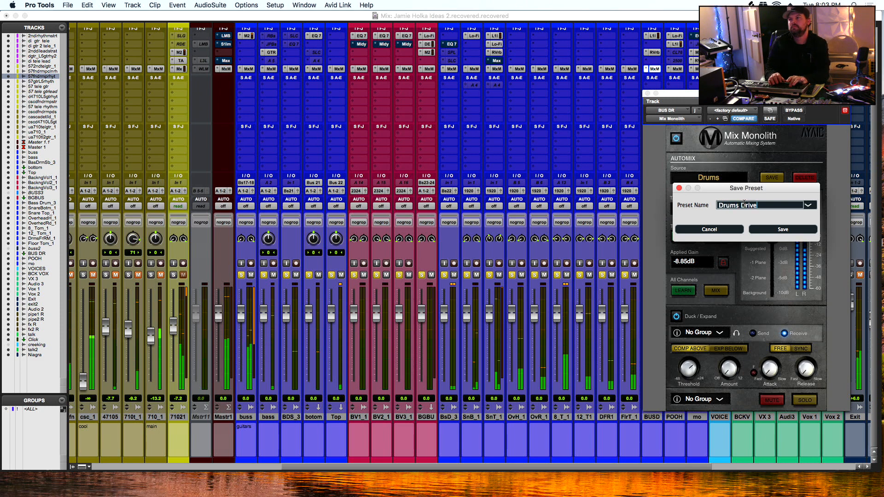
click(799, 232)
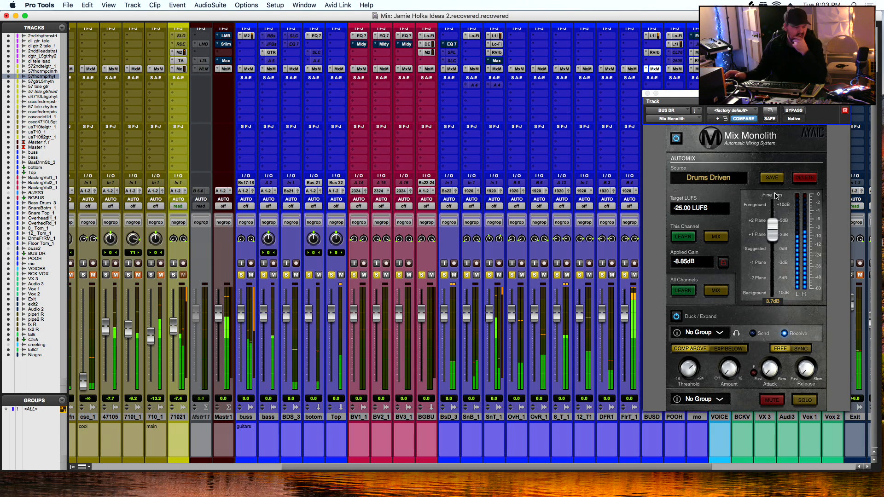